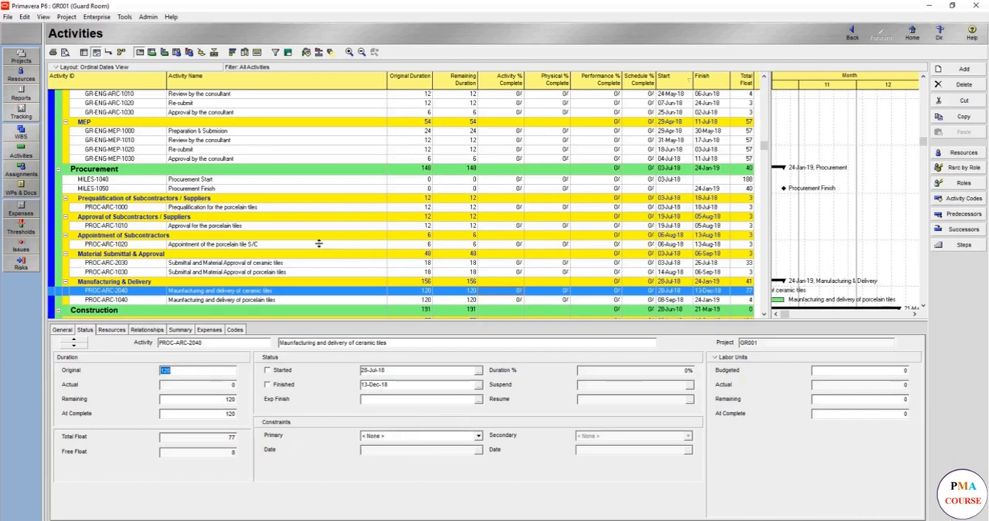
- Remove Remaining Duration and the Activity, Physical, Performance and Schedule % Complete columns from the activity table
left_click(241, 296)
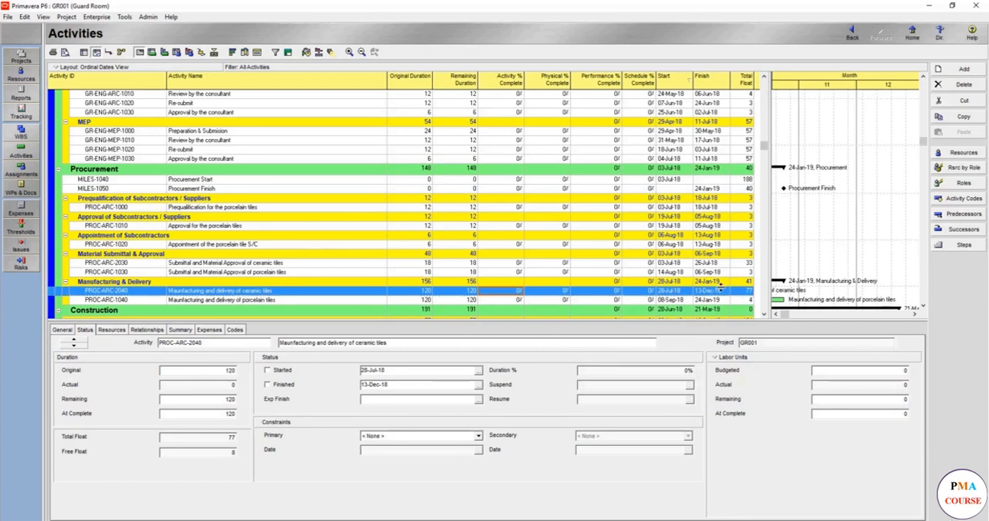
scroll(712, 298, "down", 2)
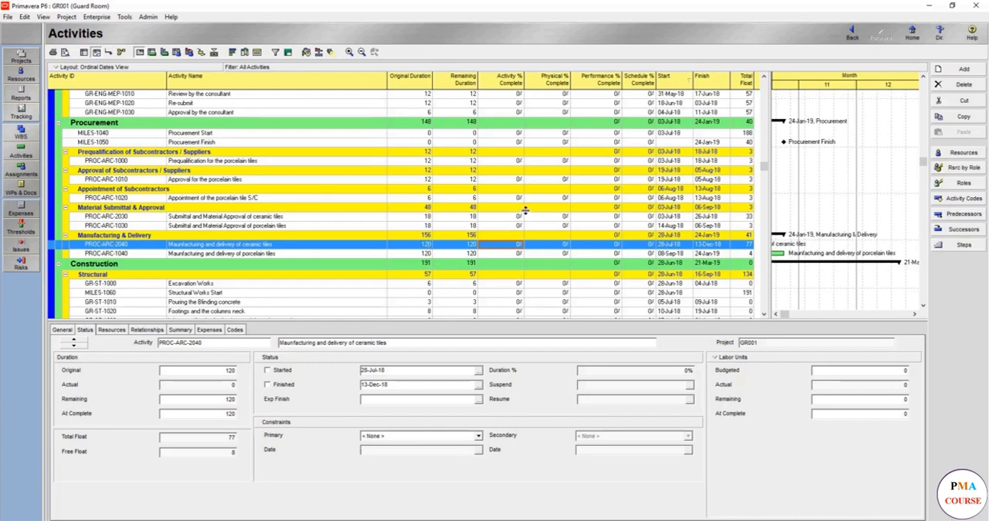
right_click(467, 210)
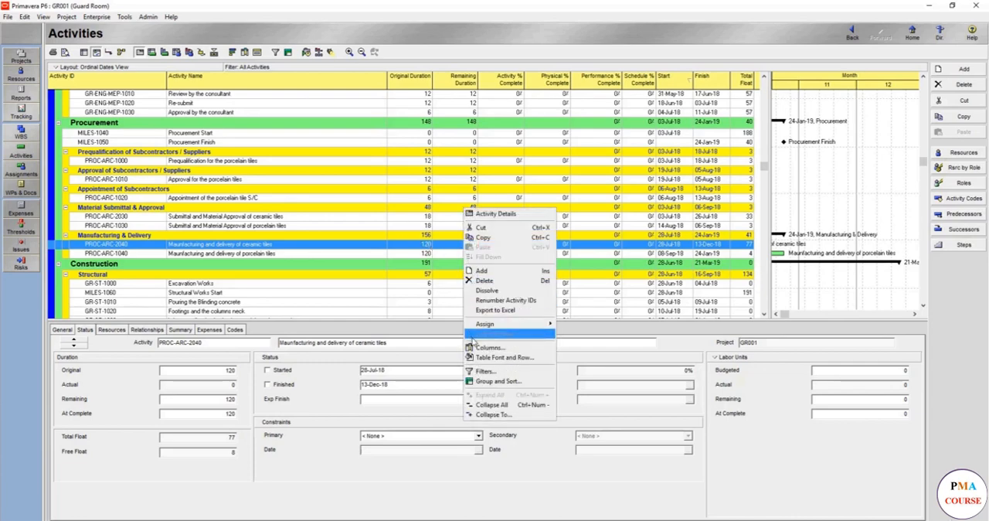
left_click(485, 347)
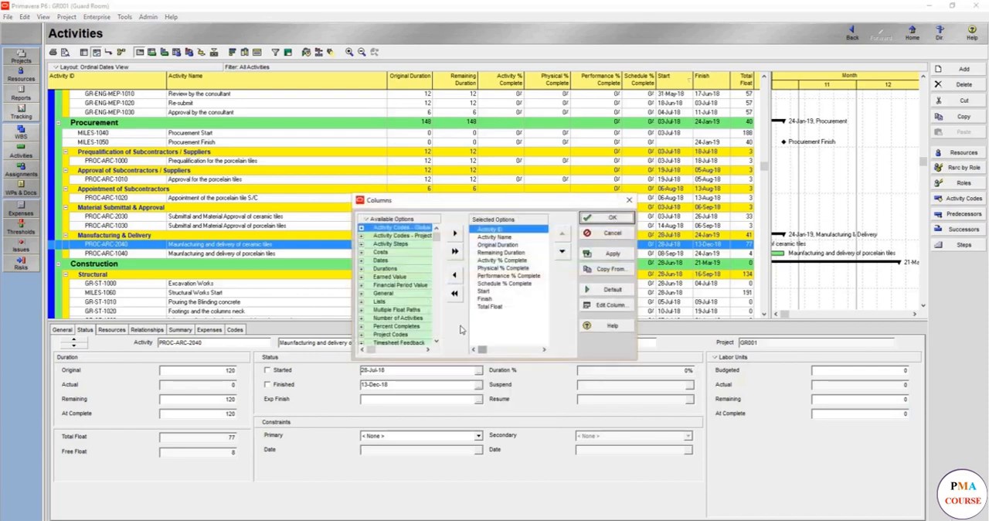
left_click(499, 255)
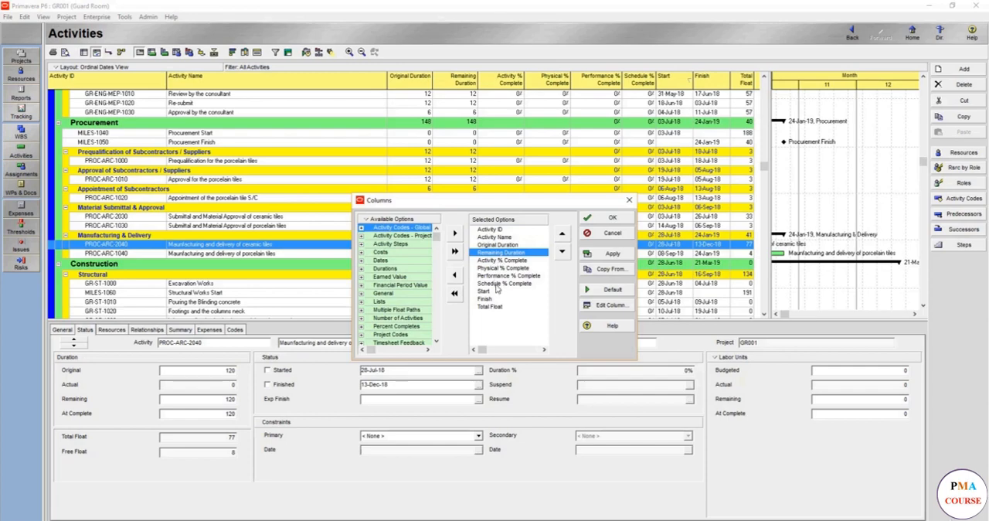
left_click(499, 284, "shift")
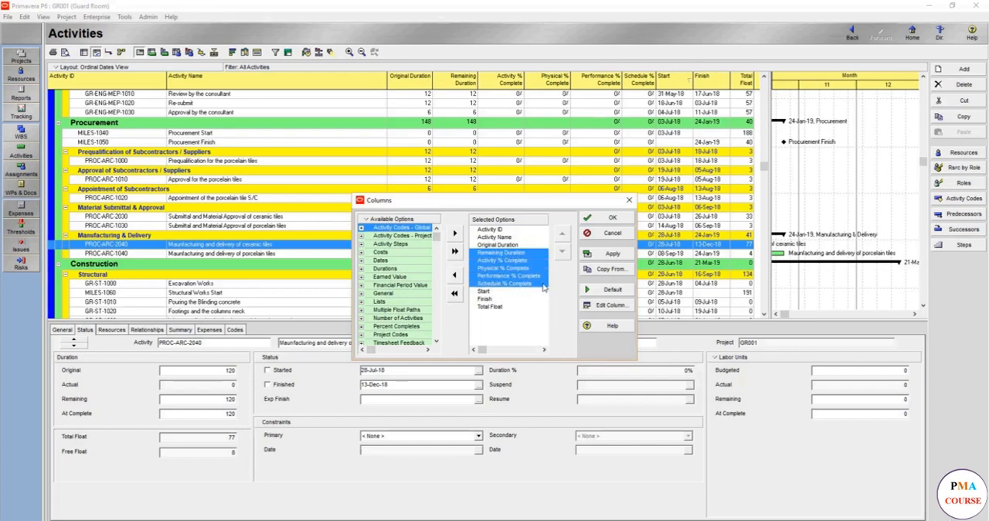
left_click(455, 275)
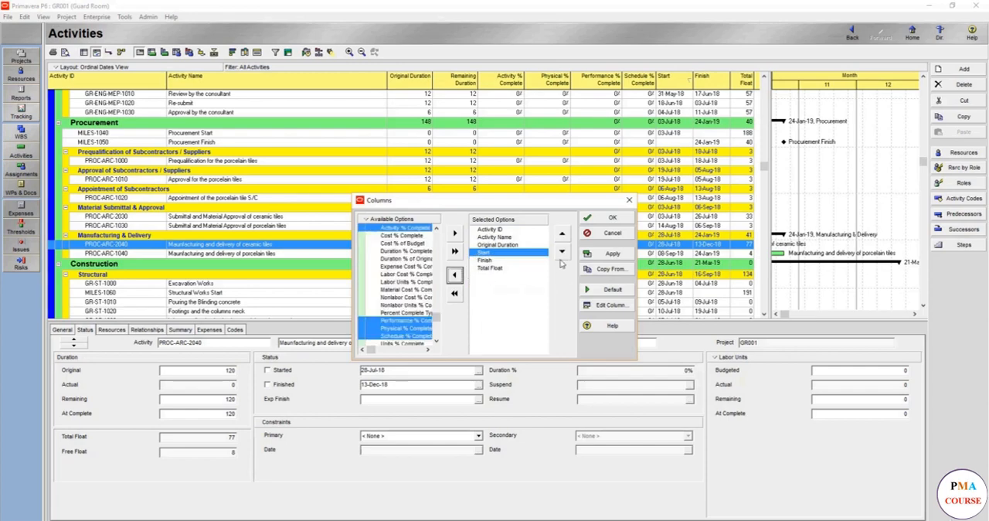
left_click(593, 254)
left_click(608, 218)
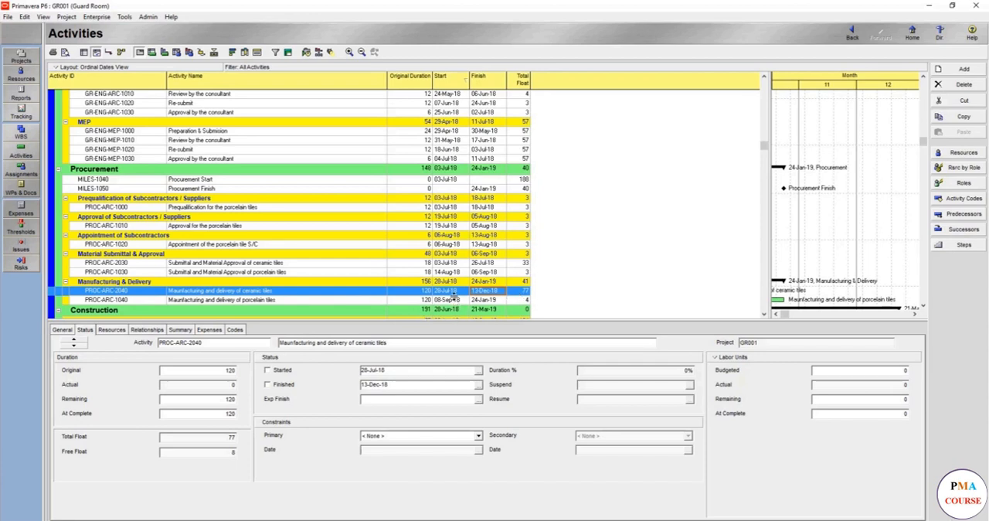
- Show the relationships of activity PROC-ARC-2040 and add Total Float and Free Float columns to its predecessor list
scroll(455, 299, "down", 1)
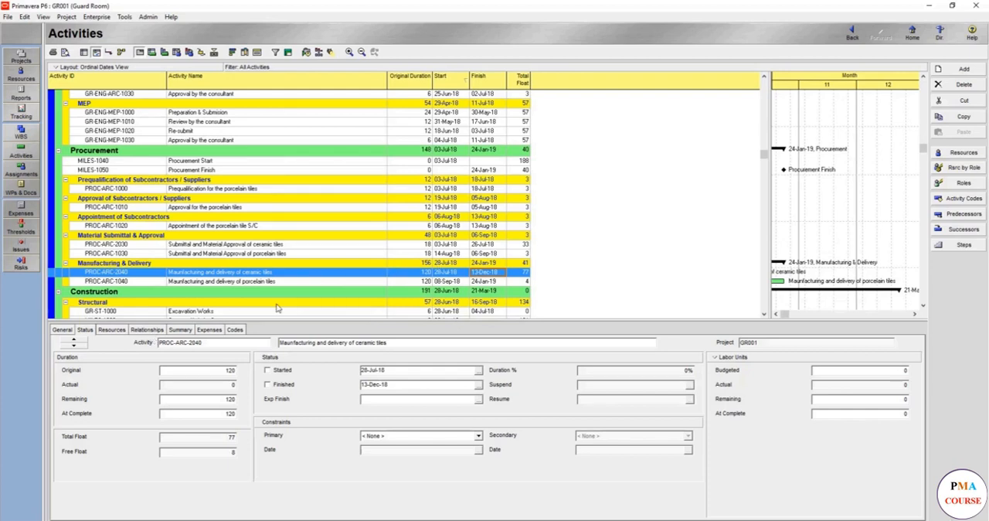
left_click(159, 331)
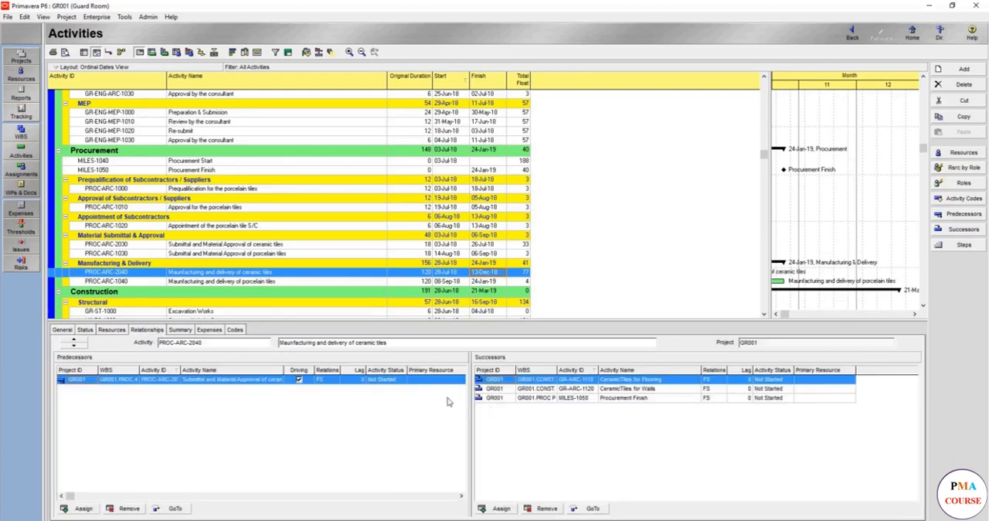
right_click(283, 371)
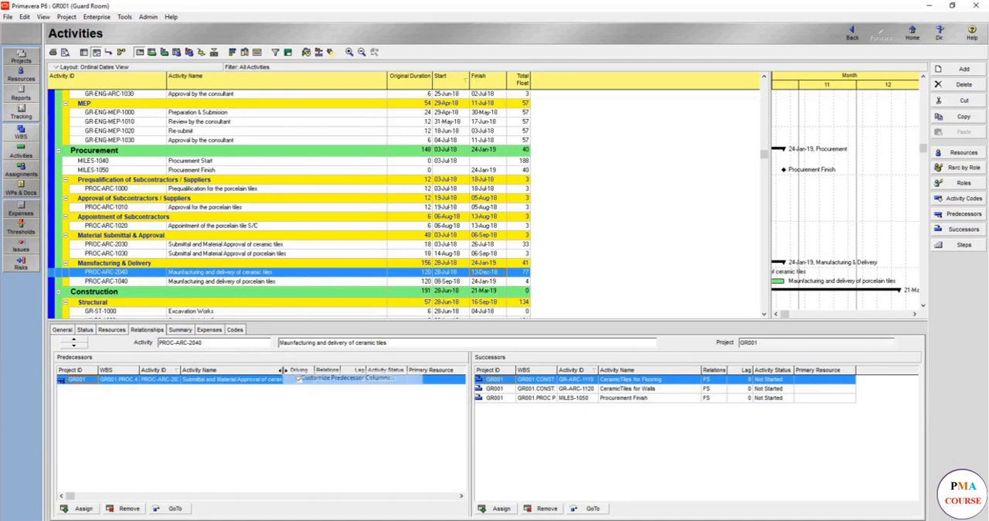
left_click(295, 379)
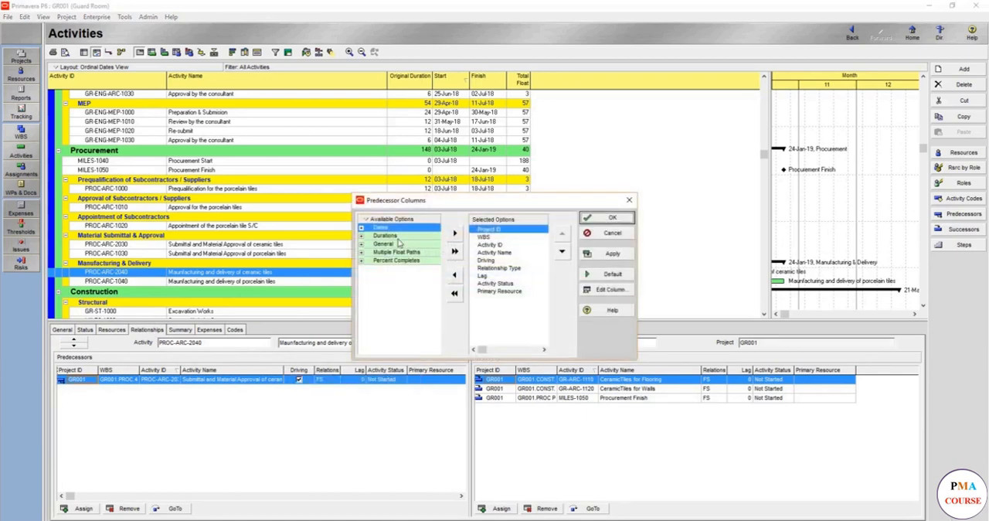
left_click(362, 235)
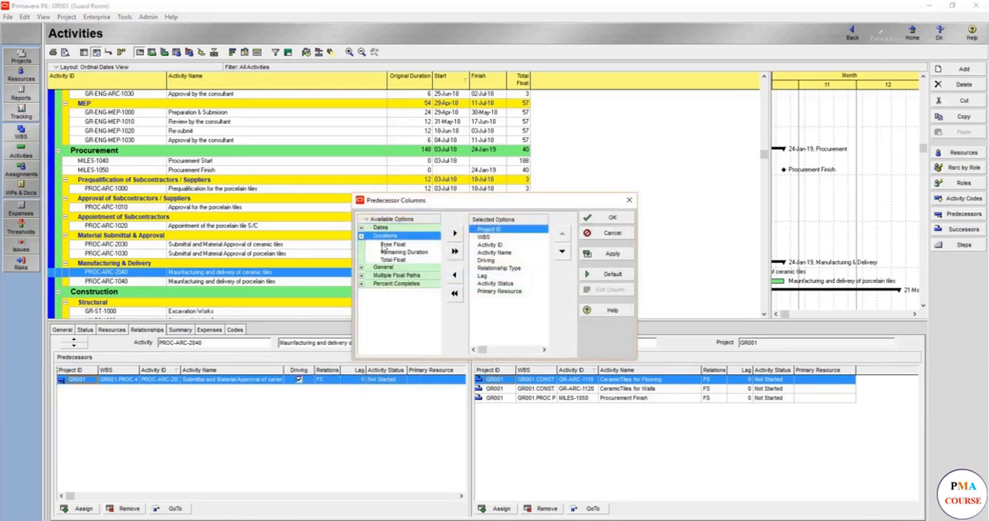
left_click(386, 245)
left_click(492, 291)
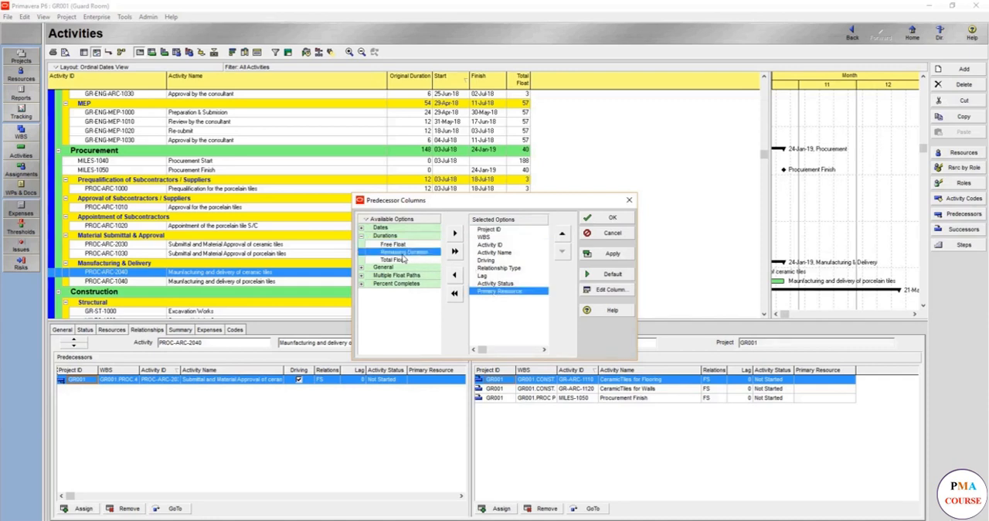
left_click(392, 259)
left_click(455, 236)
left_click(420, 245)
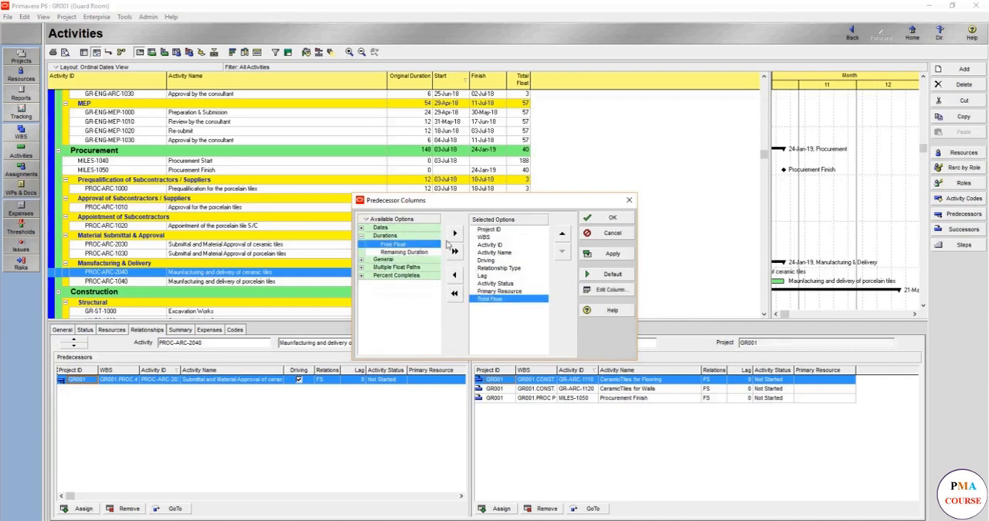
left_click(456, 235)
left_click(607, 219)
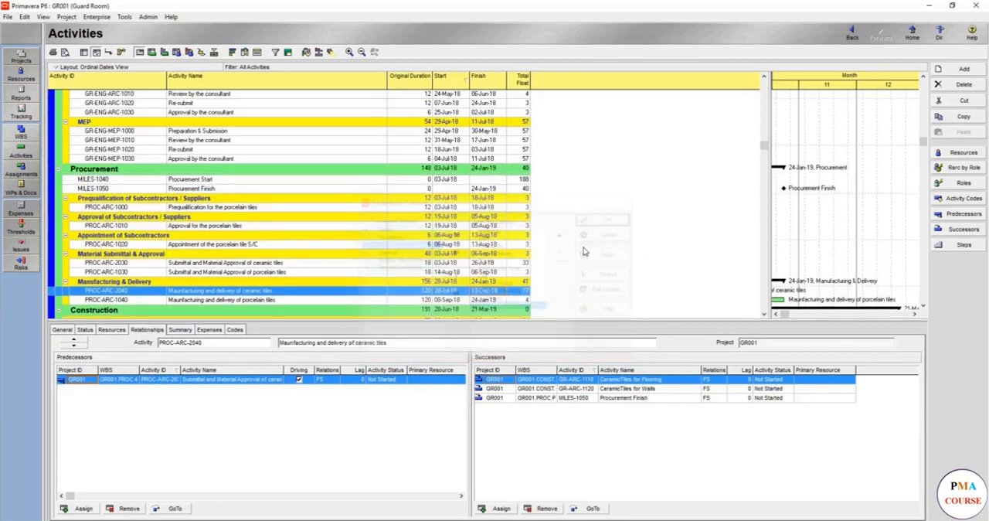
- Remove the Primary Resource and Activity Status columns from the predecessor list
right_click(431, 370)
left_click(464, 374)
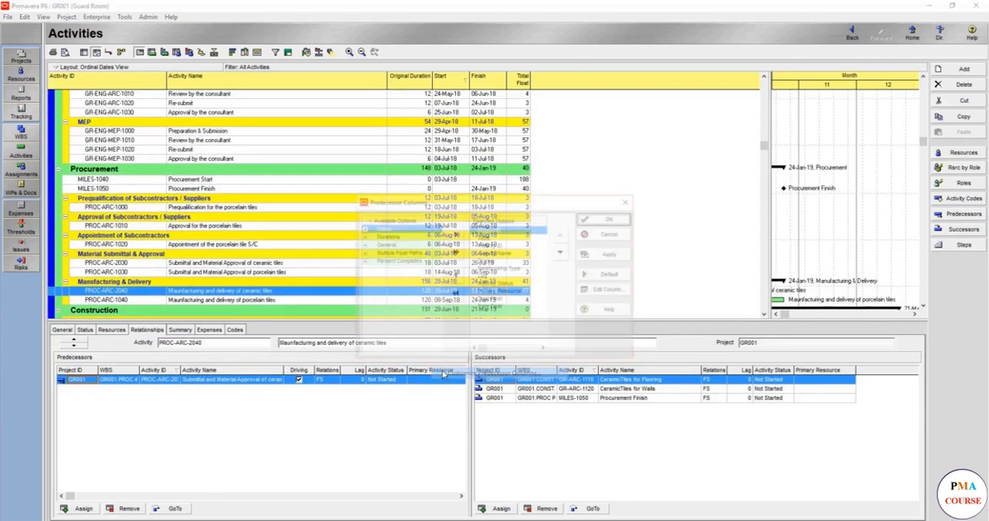
left_click(492, 292)
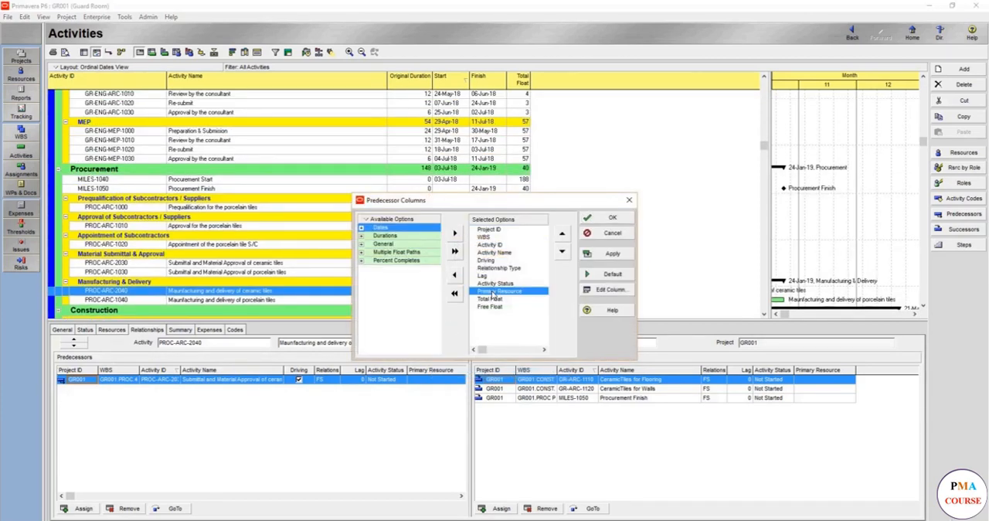
double_click(493, 291)
double_click(495, 284)
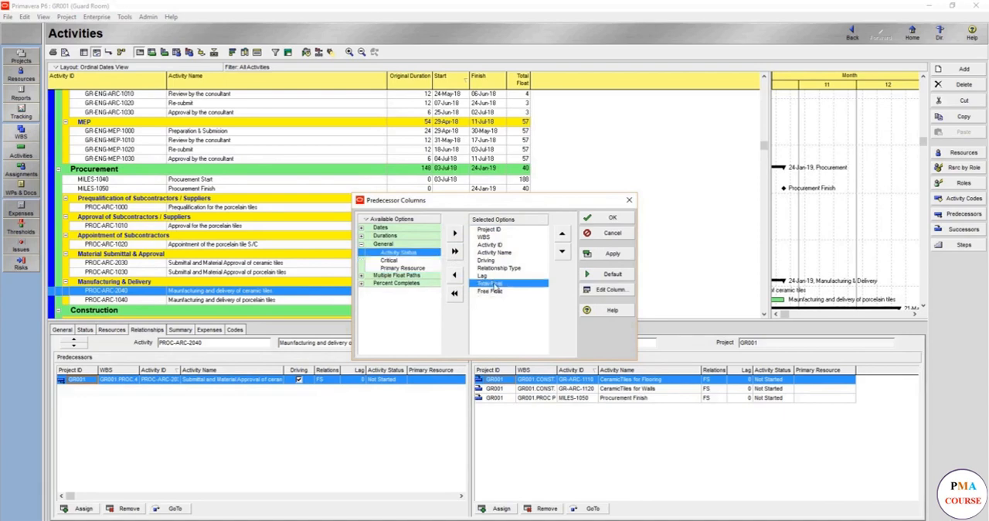
left_click(611, 254)
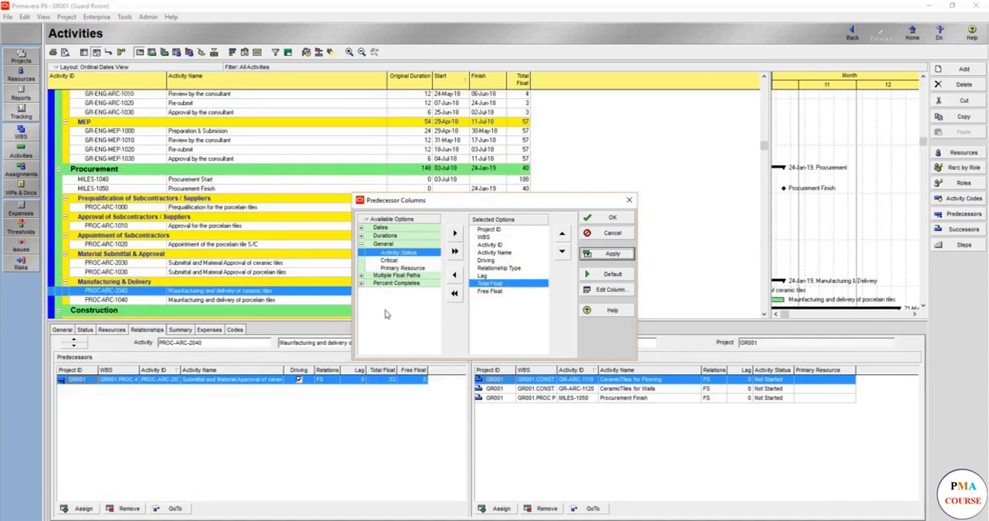
left_click(608, 219)
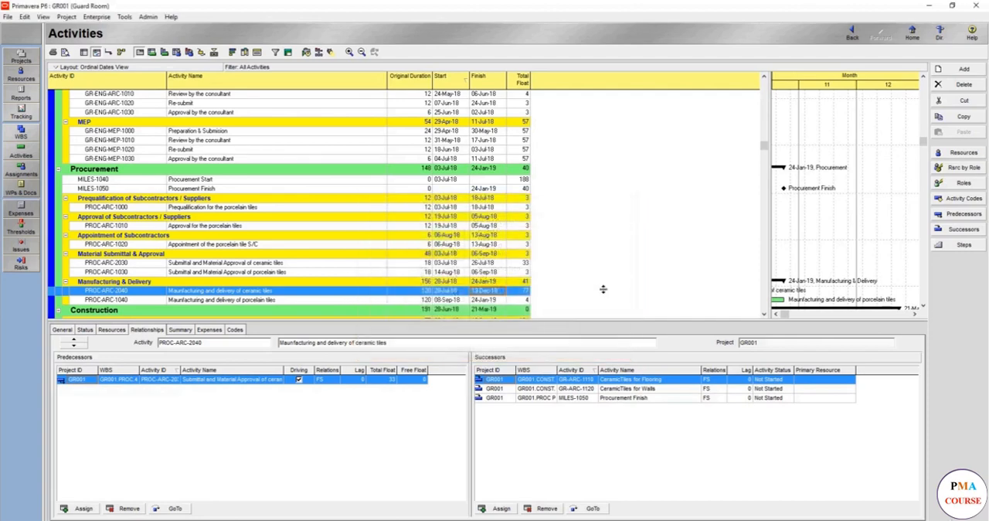
- Customize the successor list columns and add Free Float after Primary Resource
right_click(619, 370)
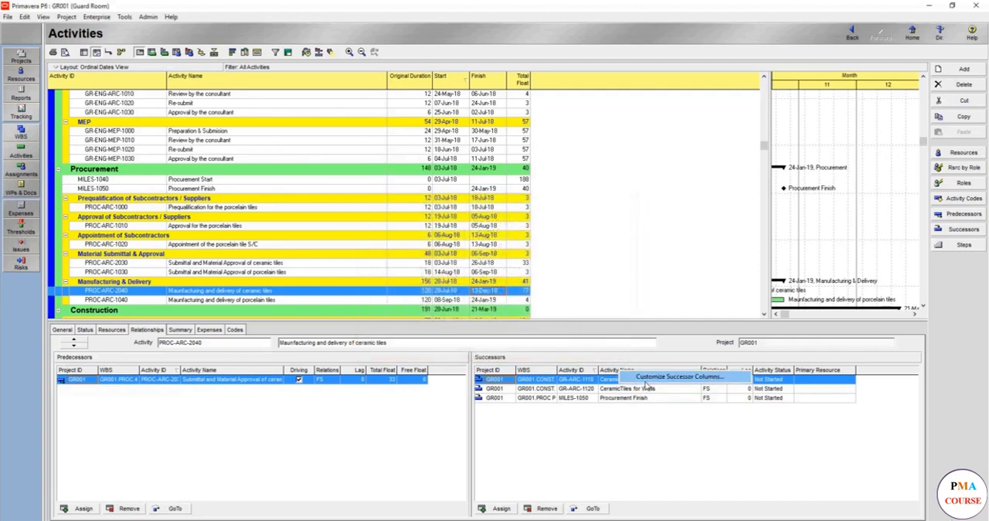
left_click(646, 381)
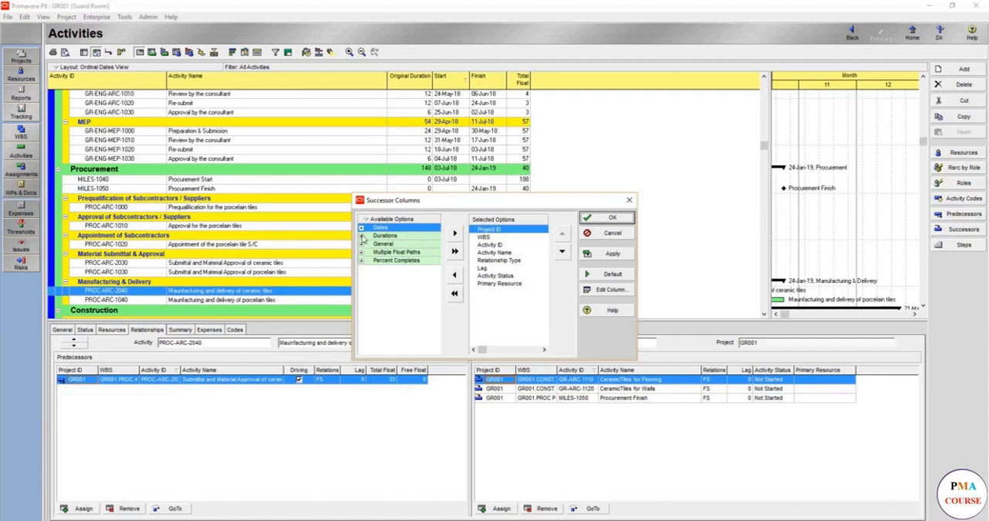
left_click(362, 235)
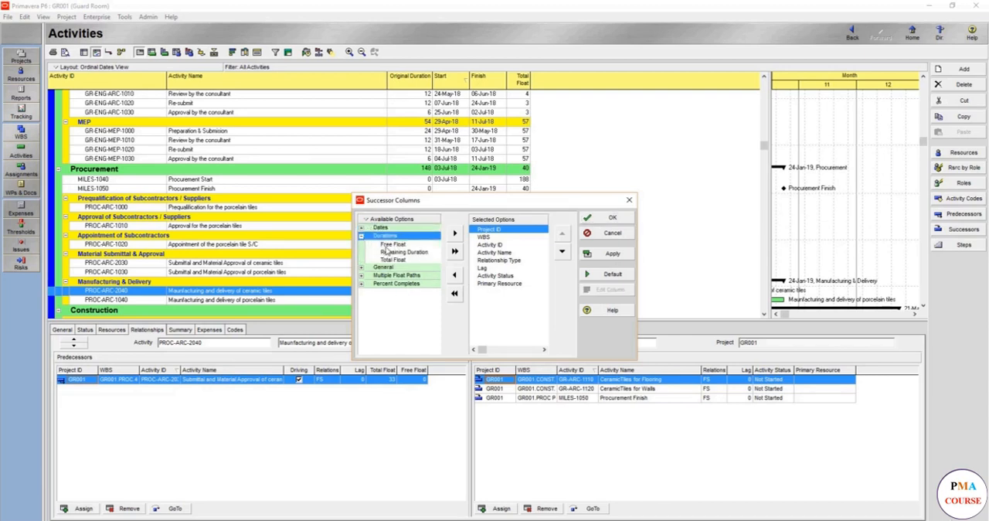
left_click(389, 245)
left_click(480, 284)
left_click(455, 232)
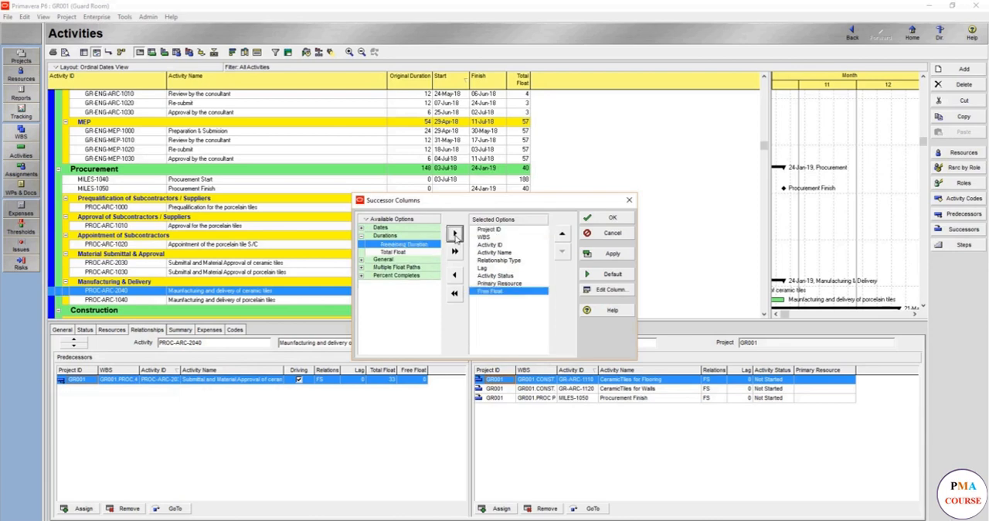
- Remove Activity Status and Primary Resource from the selected successor columns
left_click(493, 276)
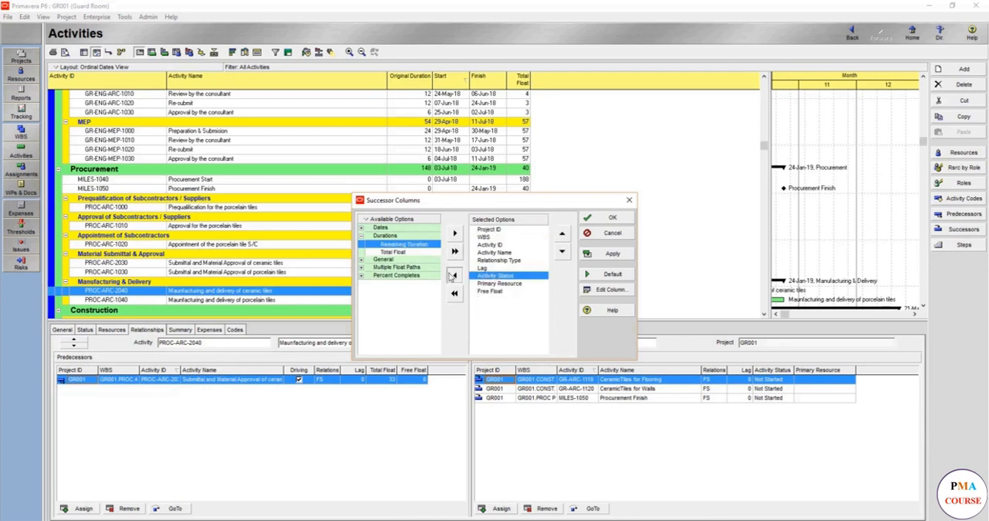
left_click(454, 274)
left_click(361, 244)
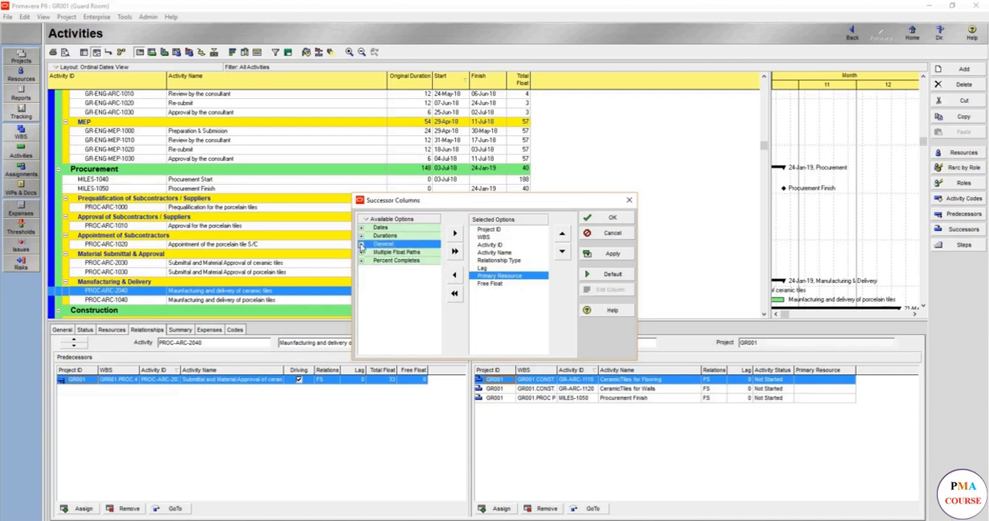
left_click(455, 280)
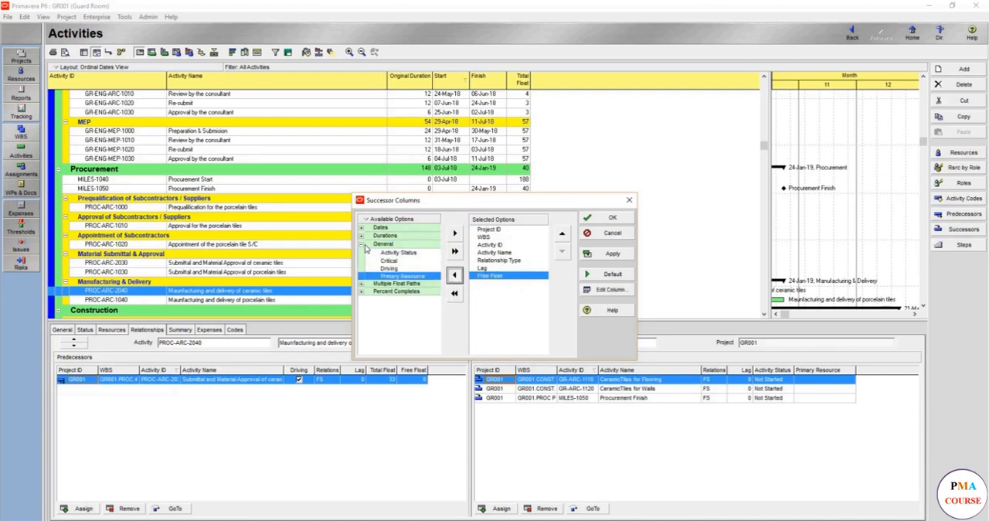
- Add Total Float to the successor columns, place it before Free Float, and apply the column layout
left_click(361, 235)
left_click(392, 252)
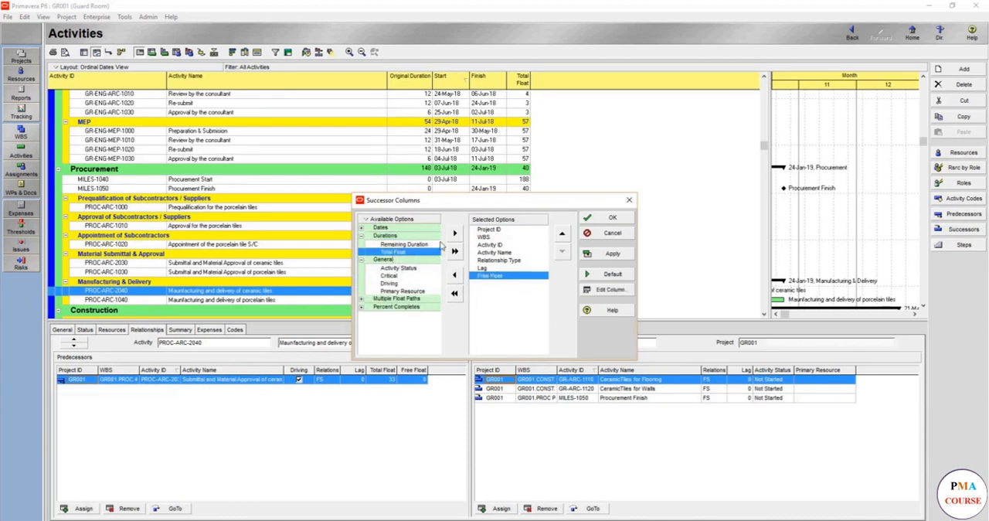
left_click(454, 233)
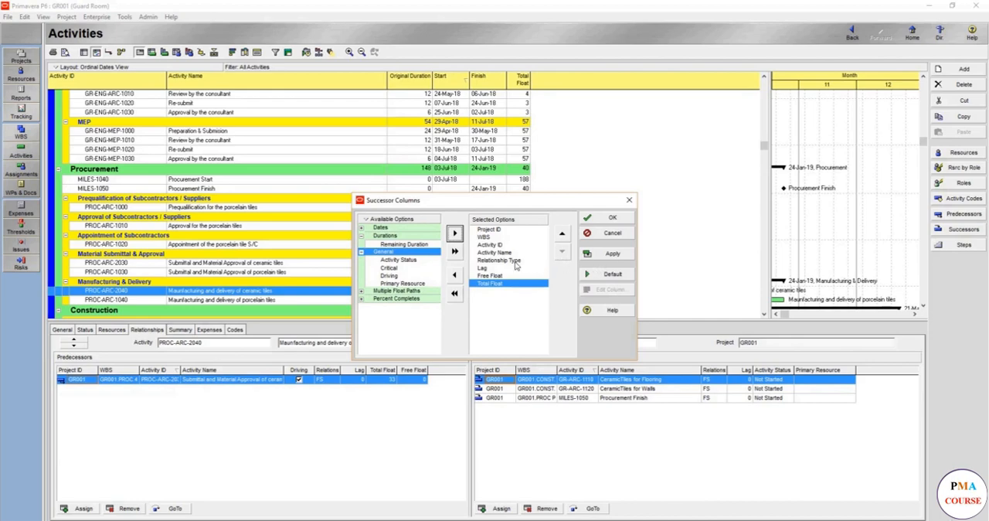
left_click(562, 234)
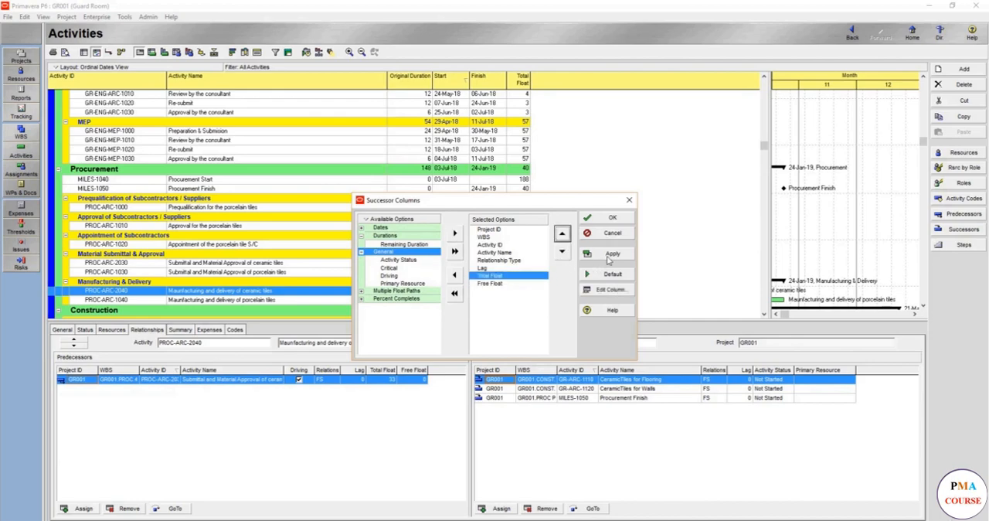
left_click(612, 255)
left_click(613, 220)
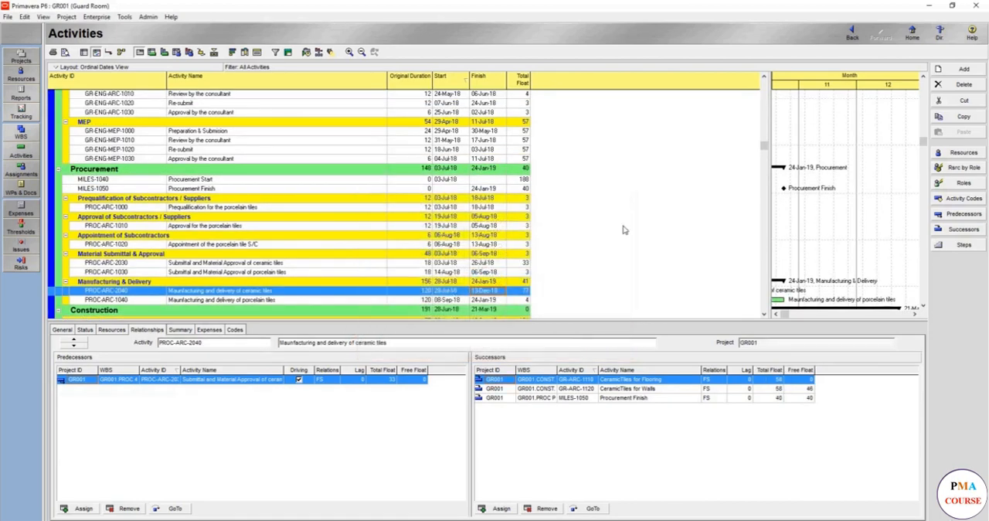
- Add the Driving column to the successor list after Lag and apply the column layout
scroll(367, 252, "down", 3)
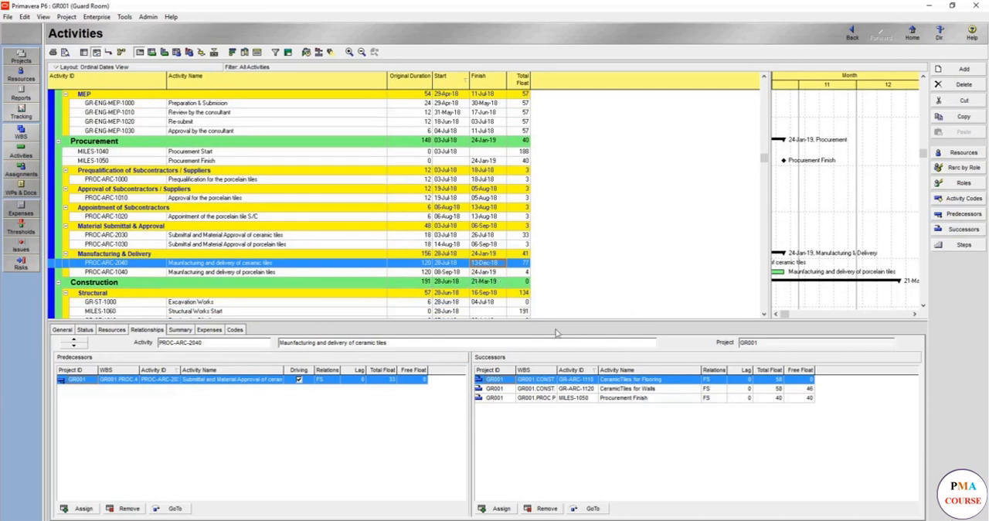
right_click(631, 378)
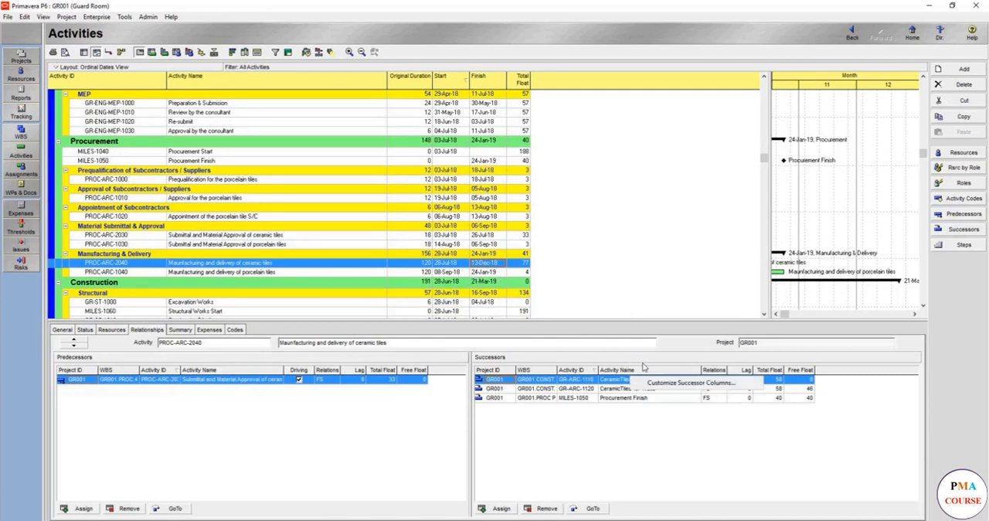
left_click(661, 378)
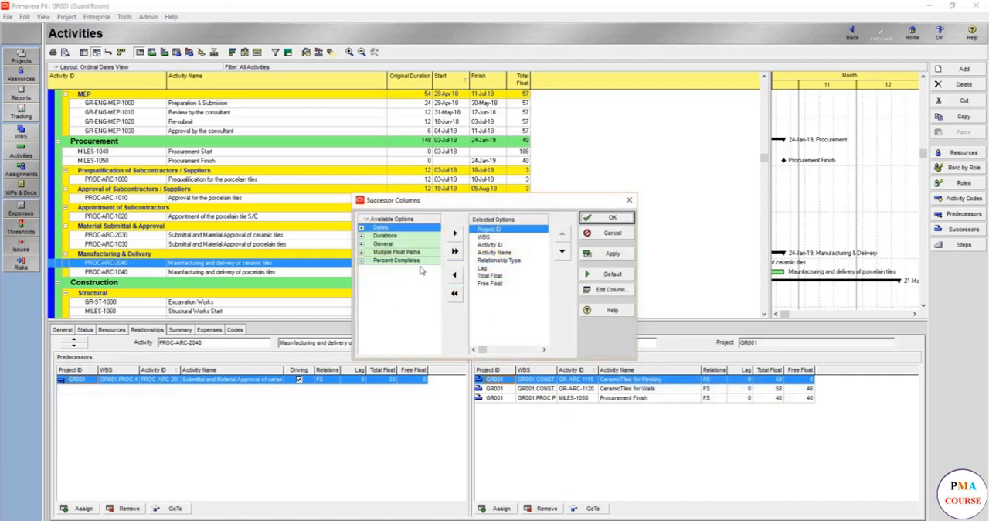
left_click(366, 243)
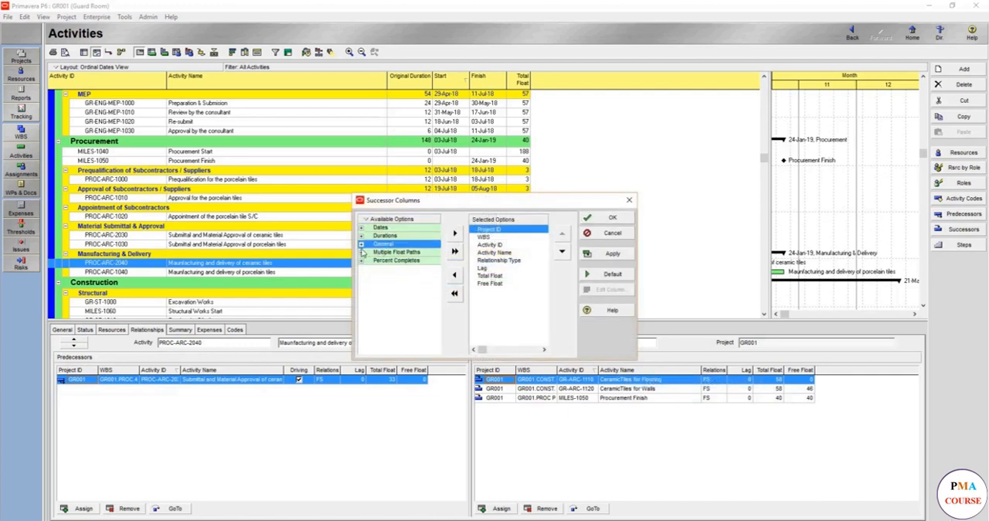
left_click(361, 244)
left_click(390, 267)
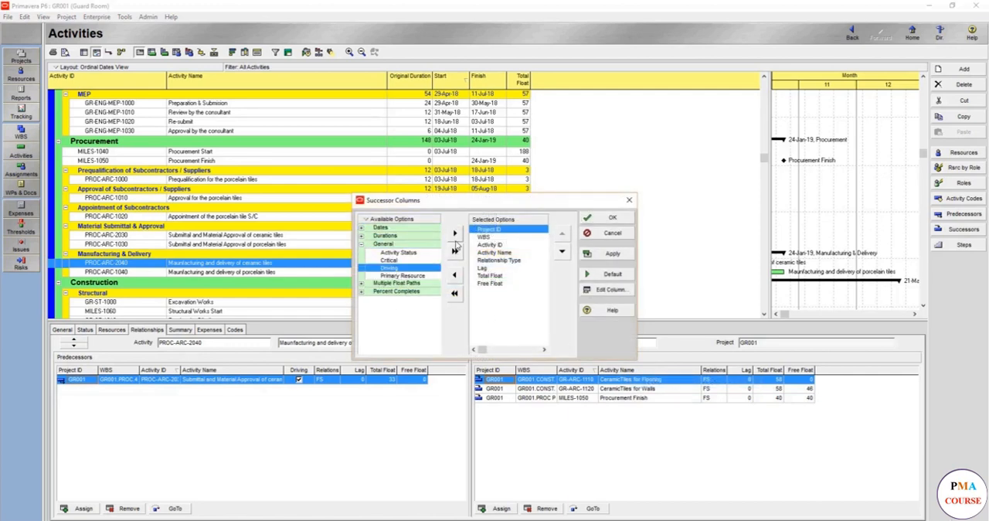
left_click(480, 268)
left_click(454, 233)
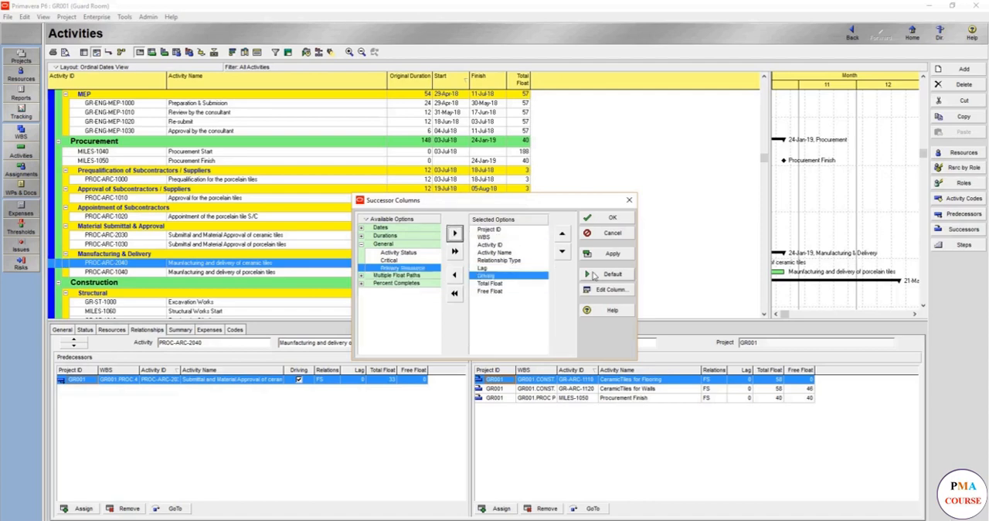
left_click(613, 254)
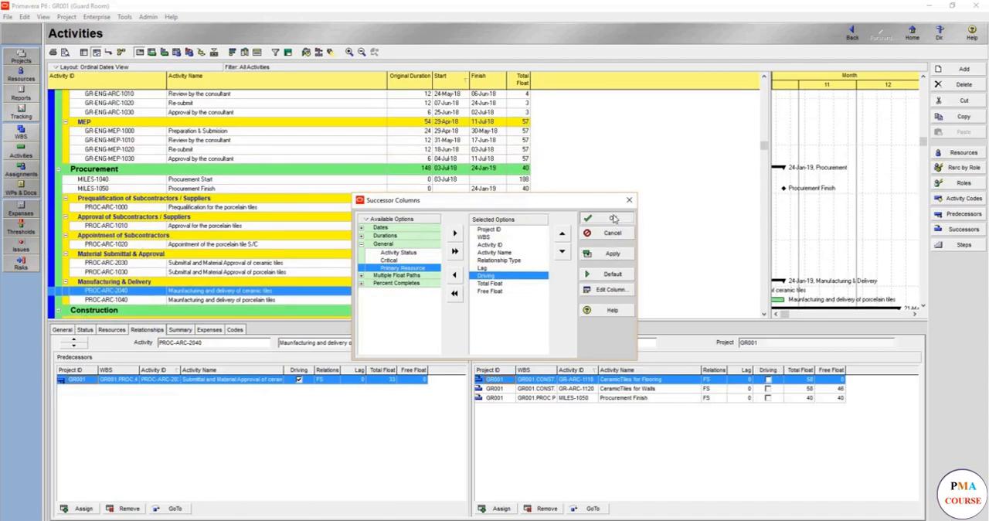
left_click(607, 217)
- Assign the Guard Room calendar to all activities and reschedule the project
key("ctrl+a")
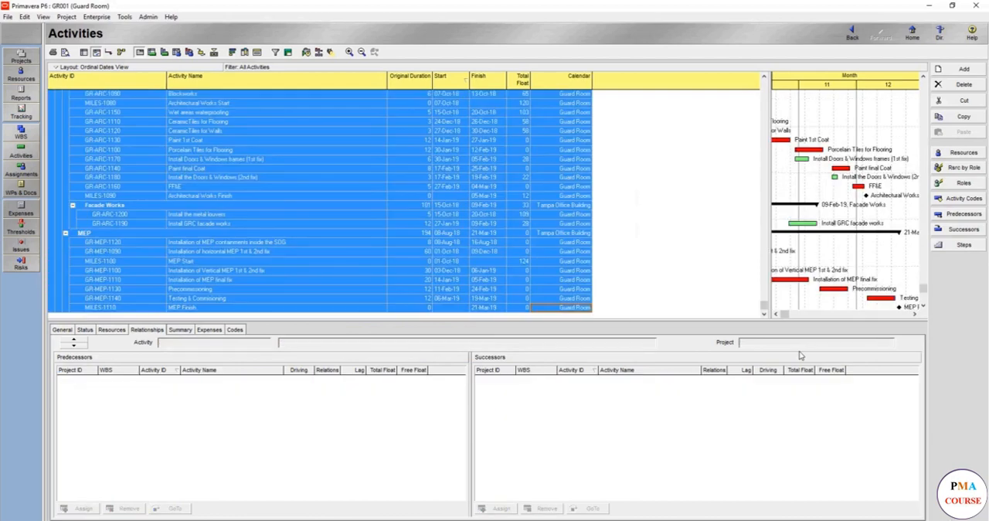
left_click(399, 102)
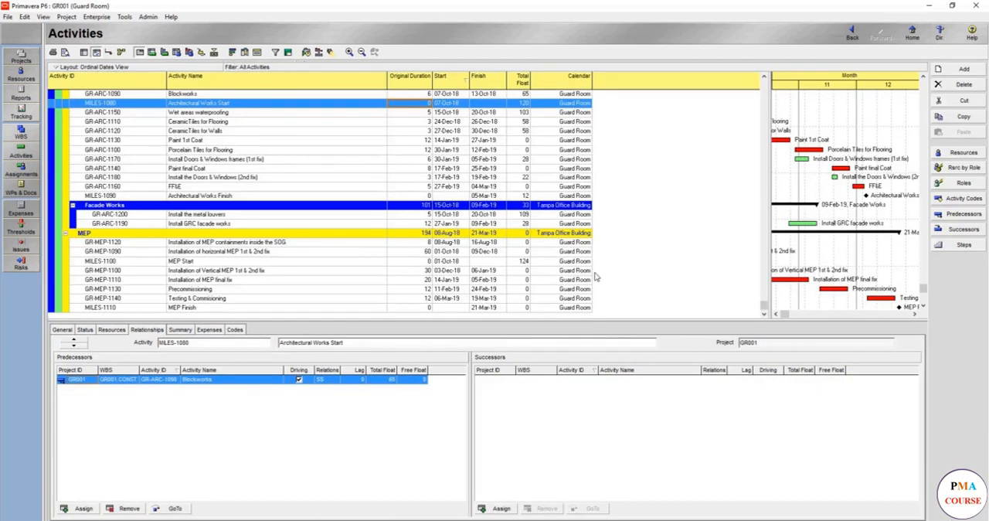
left_click(306, 51)
left_click(582, 252)
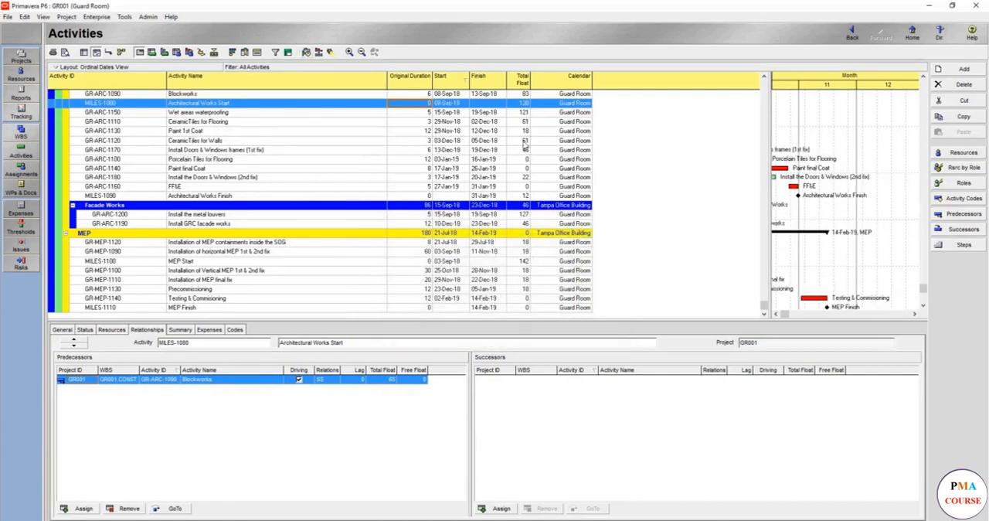
- Select activity PROC-ARC-2040 for ceramic tiles delivery and check the driving relationships and floats of its predecessors and successors
scroll(541, 228, "up", 5)
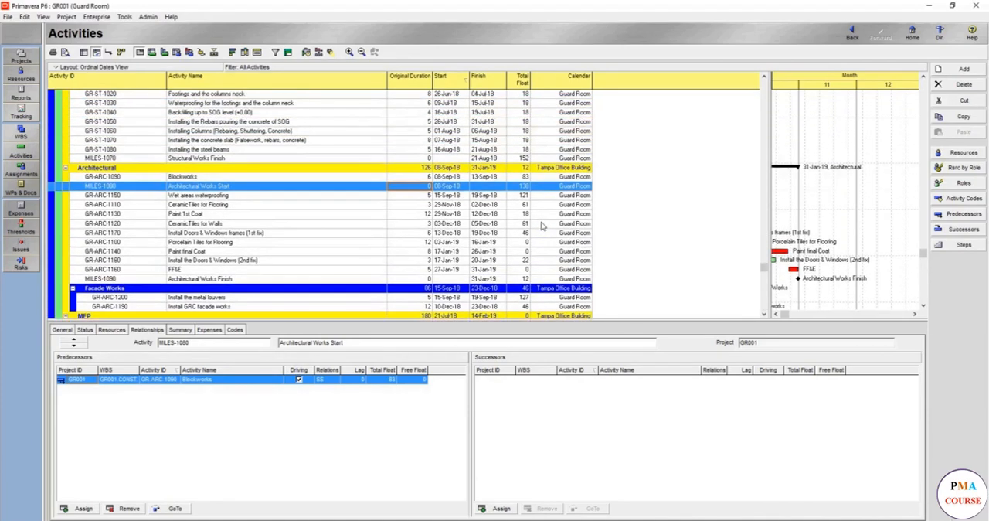
scroll(542, 226, "up", 6)
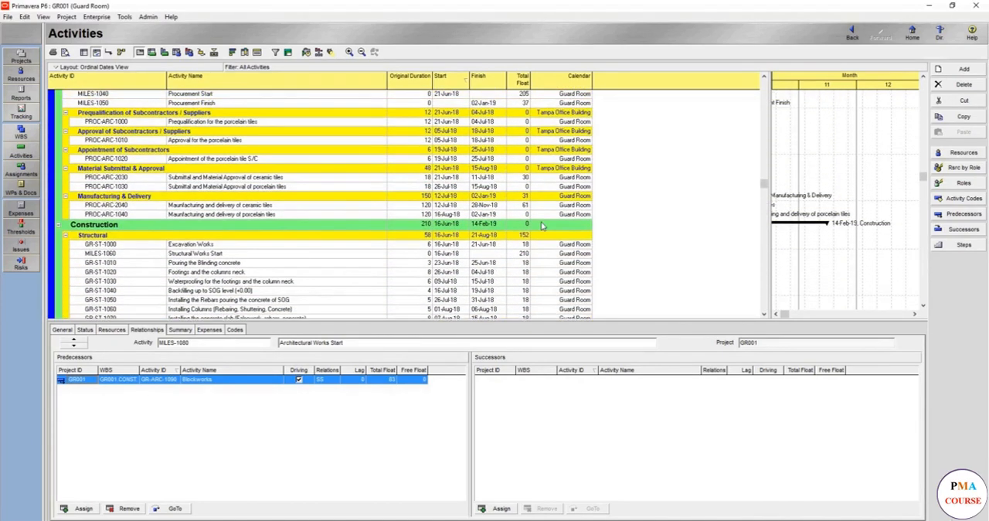
left_click(510, 206)
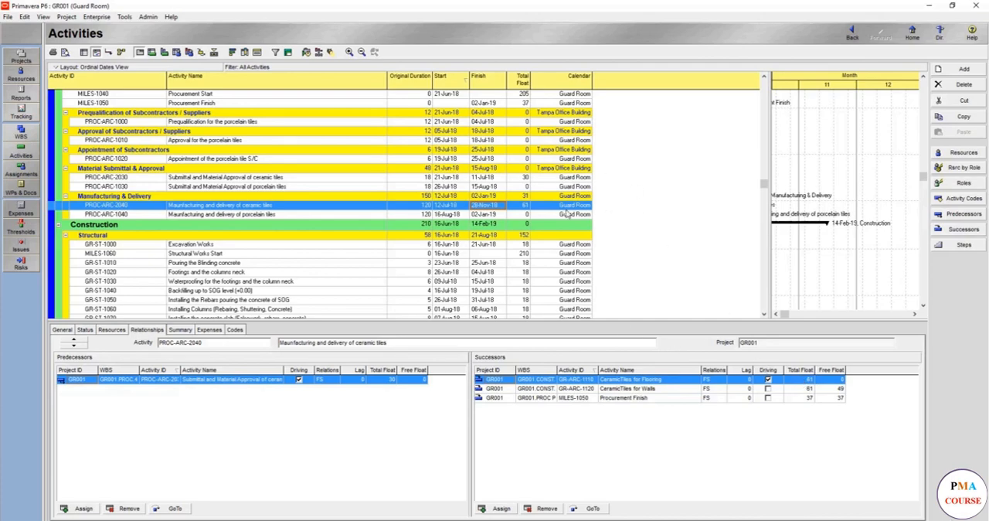
- Remove the Calendar column from the activity table
right_click(670, 171)
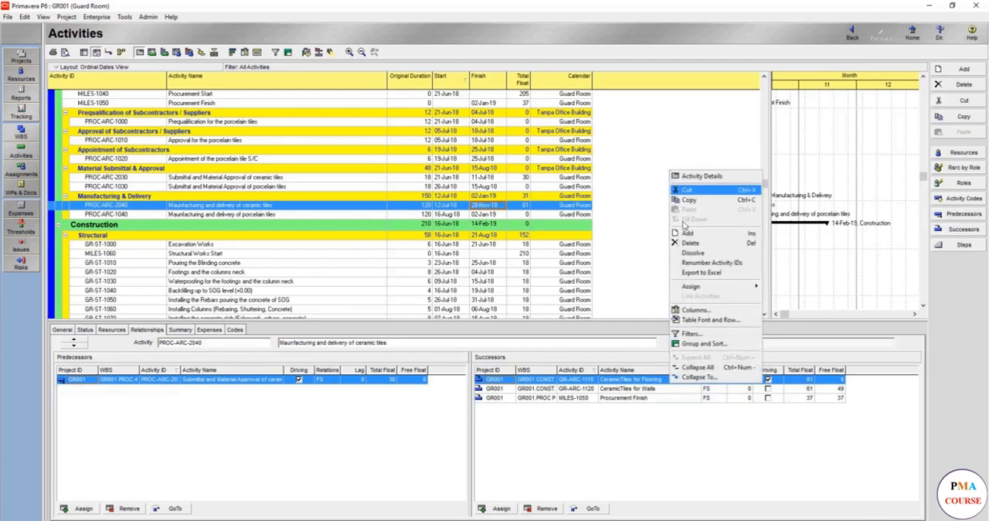
left_click(708, 311)
left_click(497, 277)
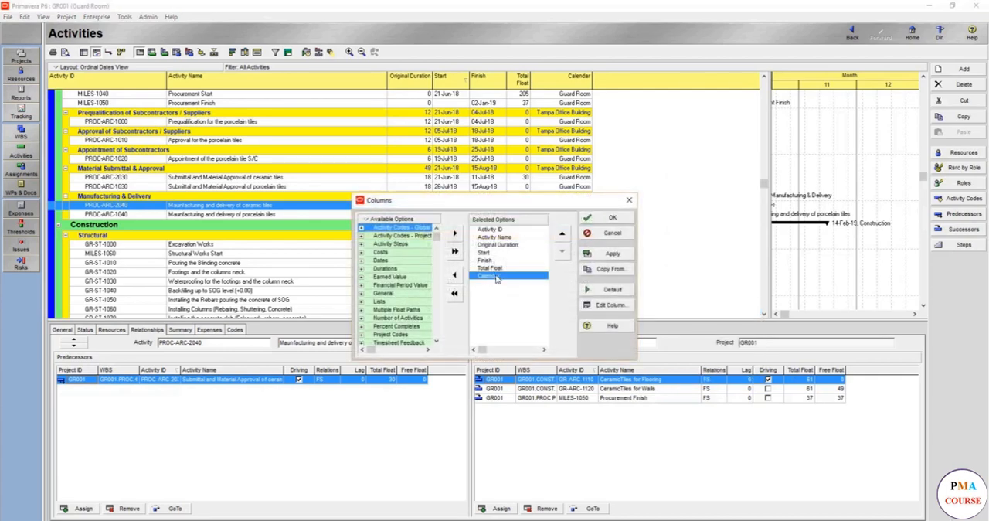
double_click(497, 277)
left_click(606, 218)
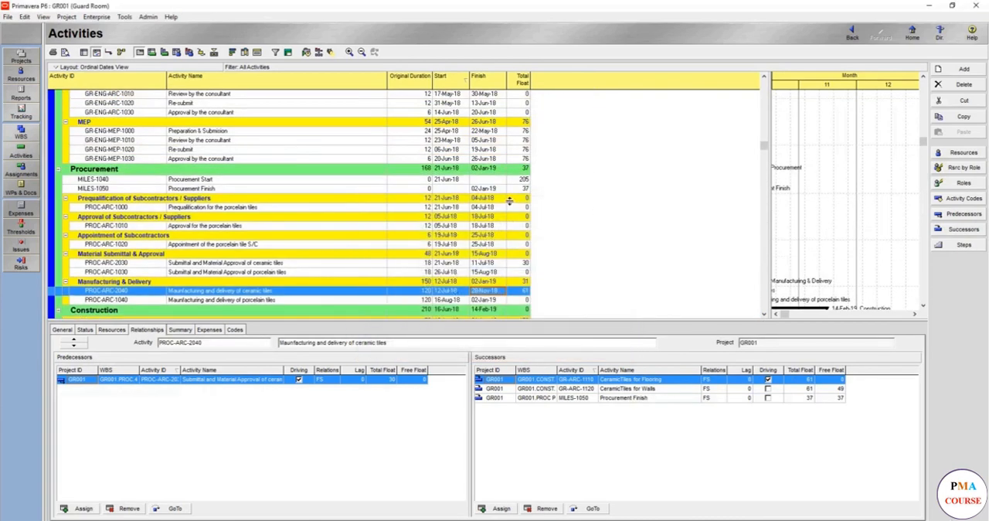
- Set the primary constraint of the ceramic tiles delivery activity to As Late As Possible and keep the secondary constraint at None
scroll(504, 223, "down", 3)
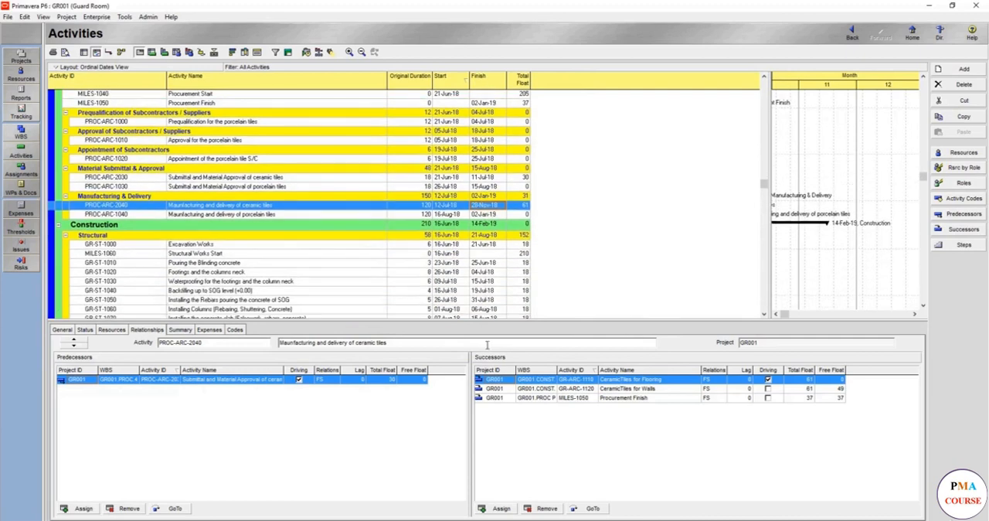
left_click(85, 330)
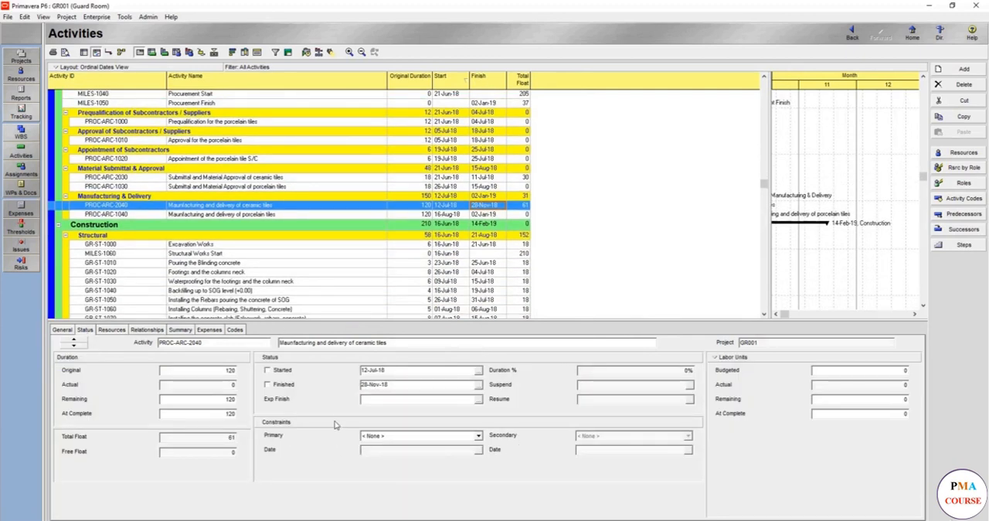
left_click(425, 437)
scroll(426, 444, "down", 2)
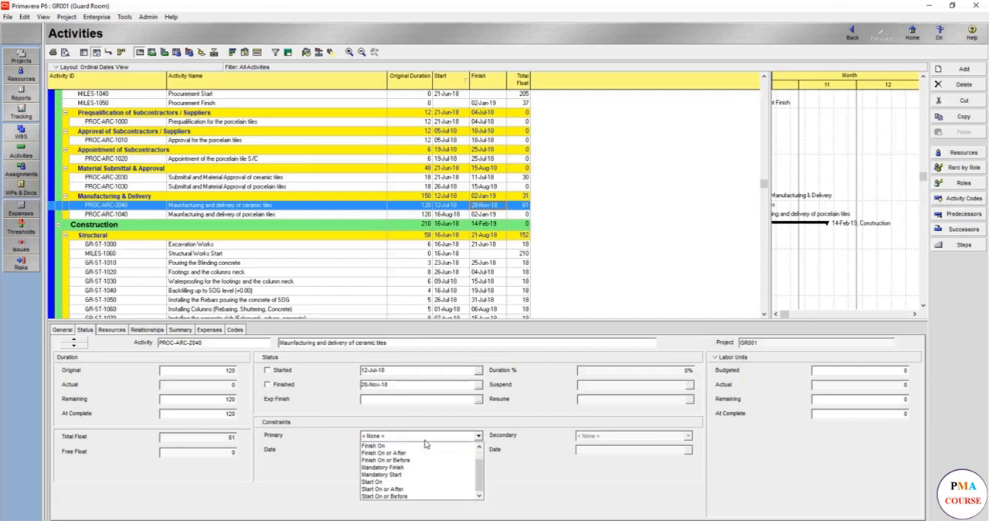
scroll(426, 444, "up", 2)
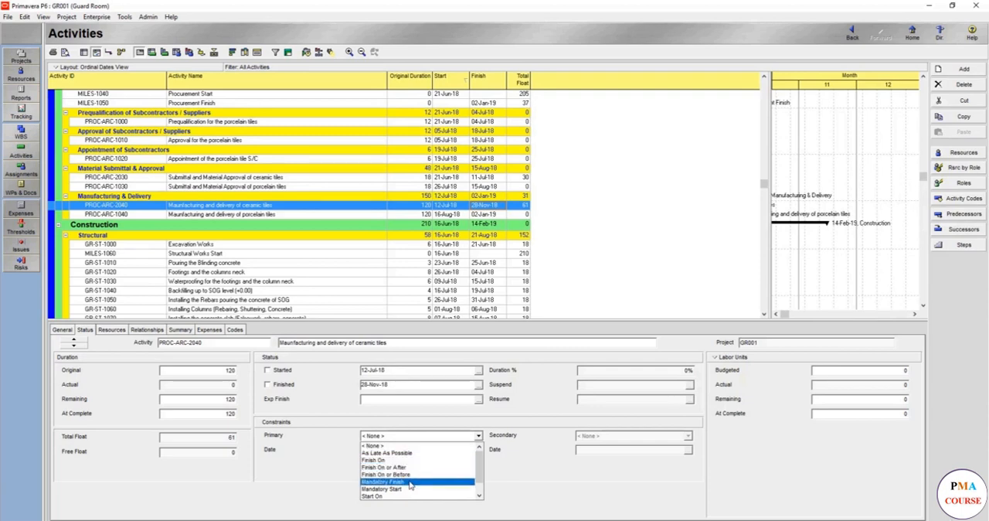
scroll(408, 489, "down", 3)
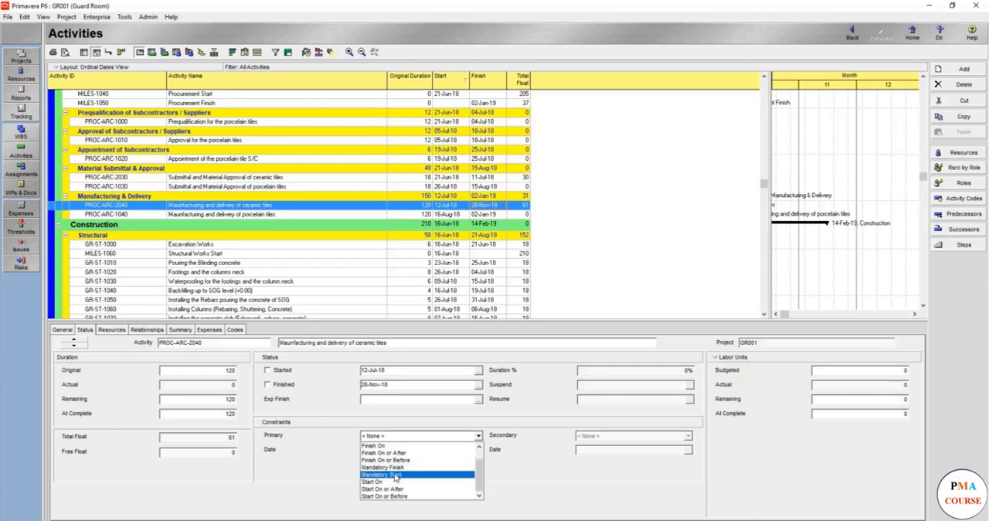
scroll(396, 473, "up", 2)
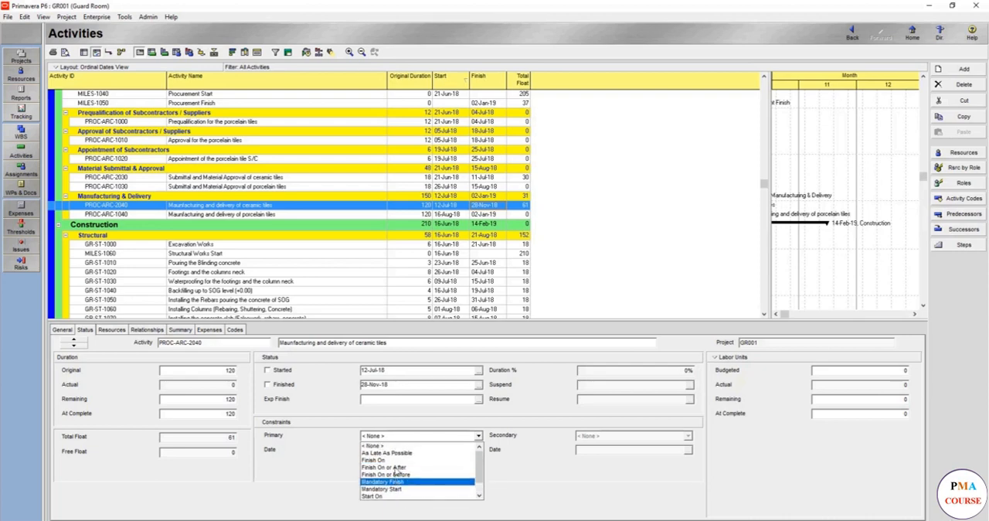
left_click(434, 454)
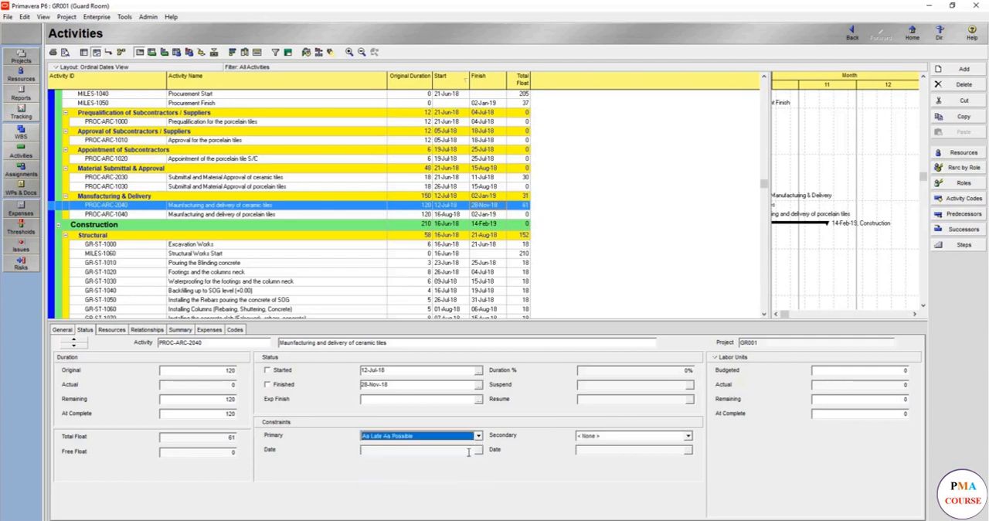
left_click(629, 437)
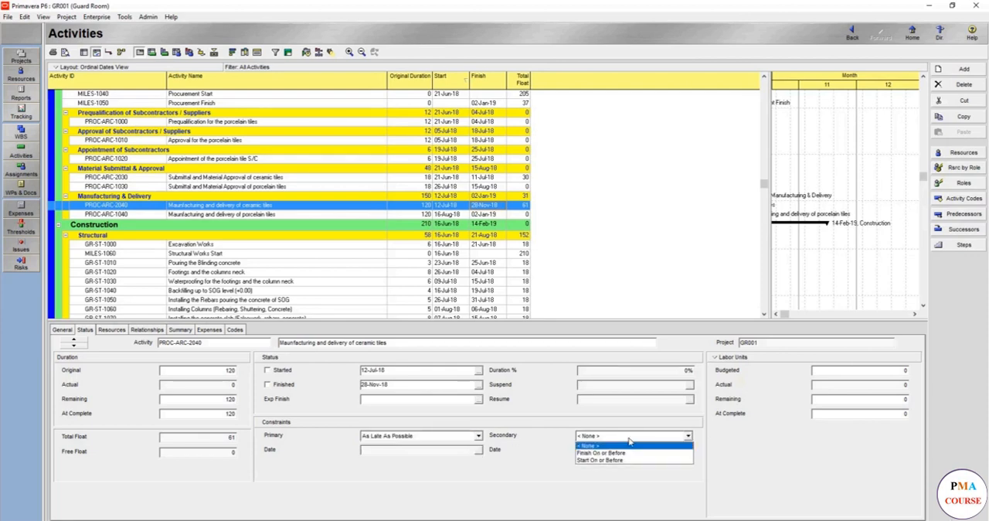
left_click(630, 442)
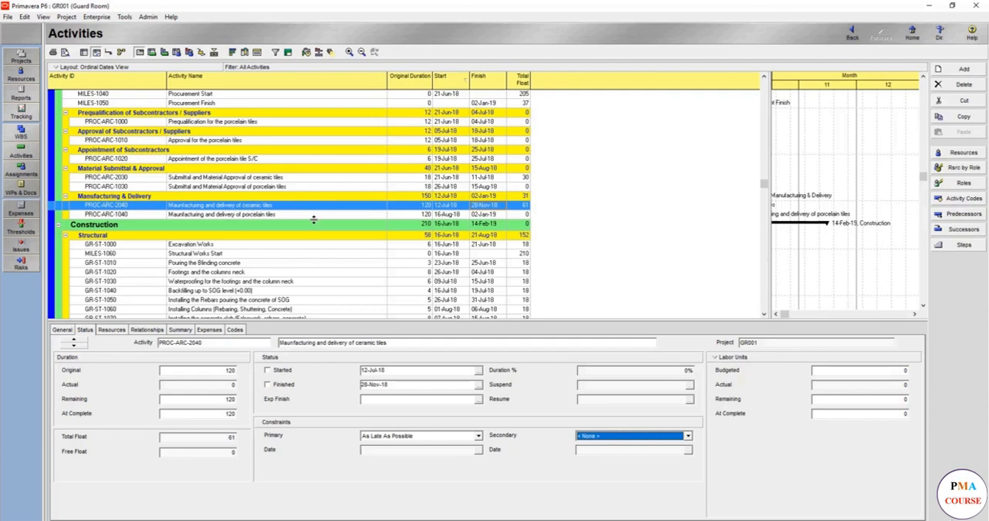
- Reselect the ceramic tiles manufacturing and delivery activity and reschedule the project with its new constraint
left_click(417, 283)
scroll(418, 288, "down", 5)
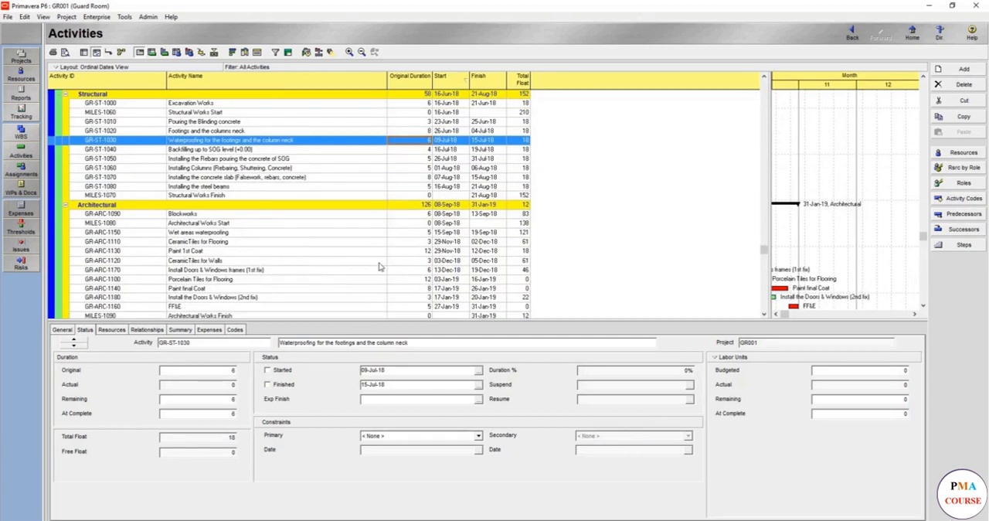
scroll(379, 118, "up", 2)
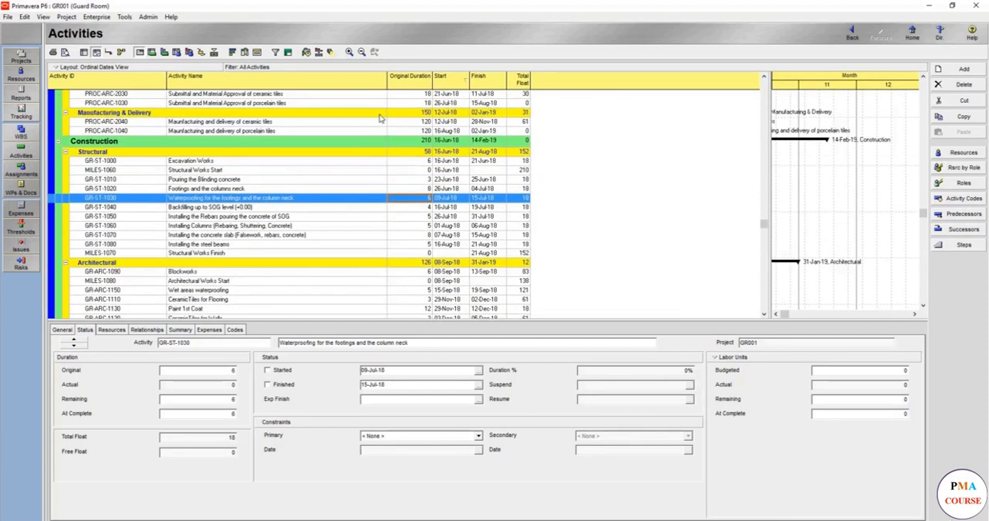
scroll(373, 126, "down", 2)
scroll(371, 129, "up", 1)
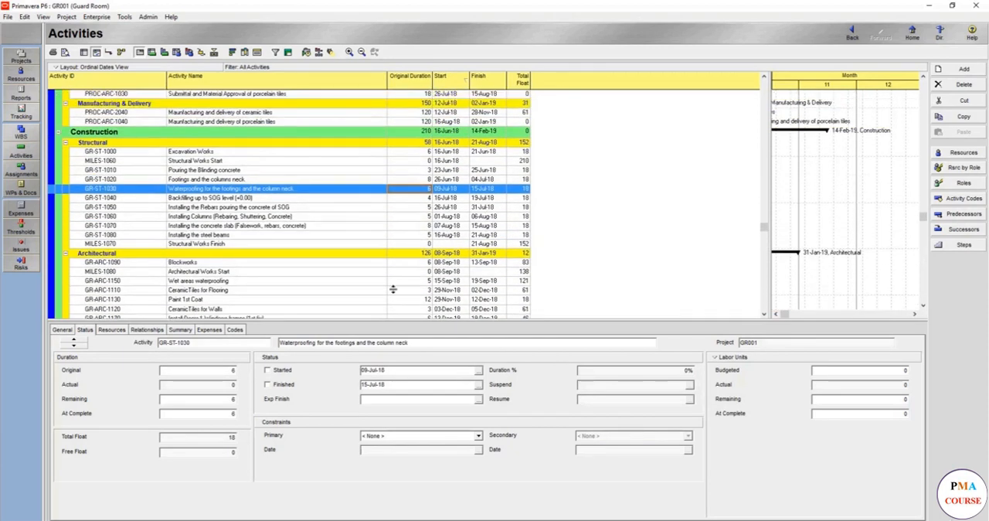
left_click(307, 116)
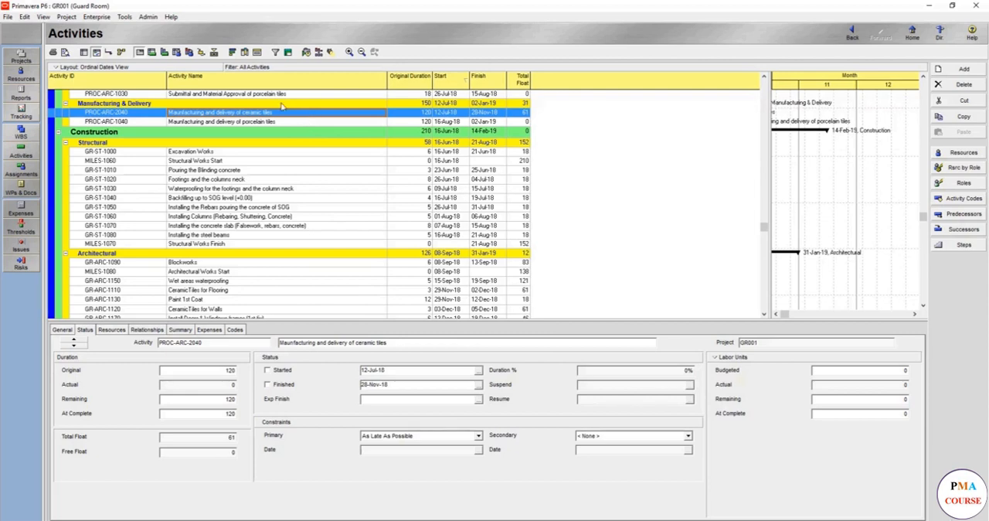
left_click(306, 52)
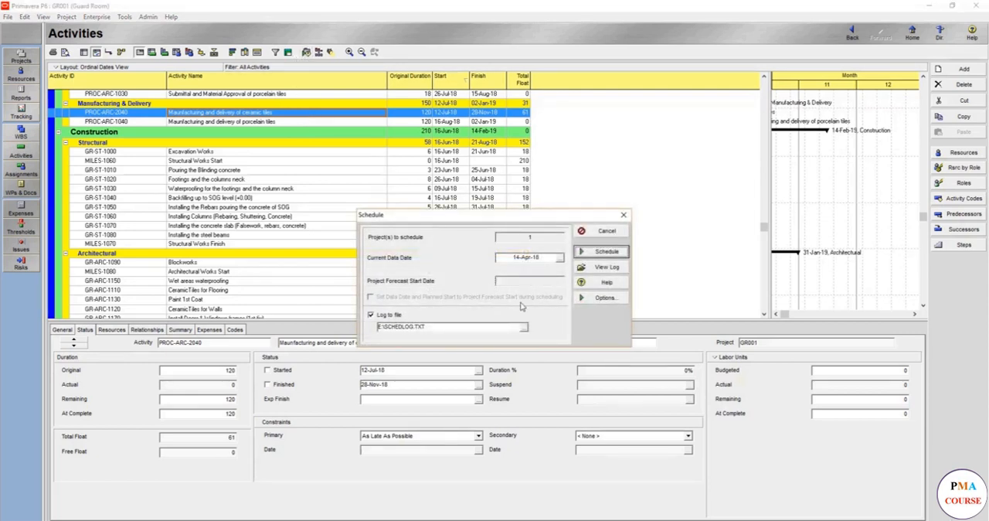
left_click(598, 252)
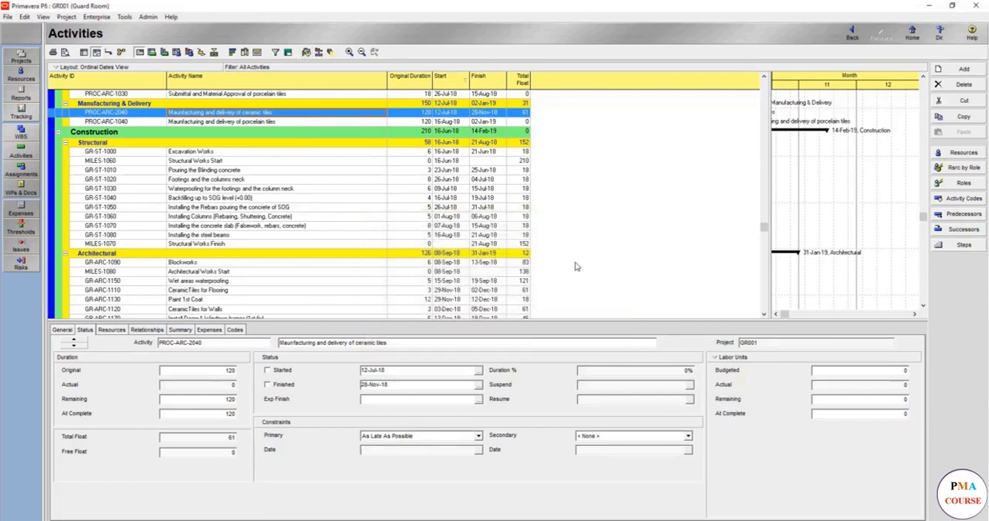
- Examine the dates and total float of the architectural activities and the relationship floats of the ceramic tiles delivery activity
scroll(520, 265, "down", 1)
scroll(523, 266, "up", 1)
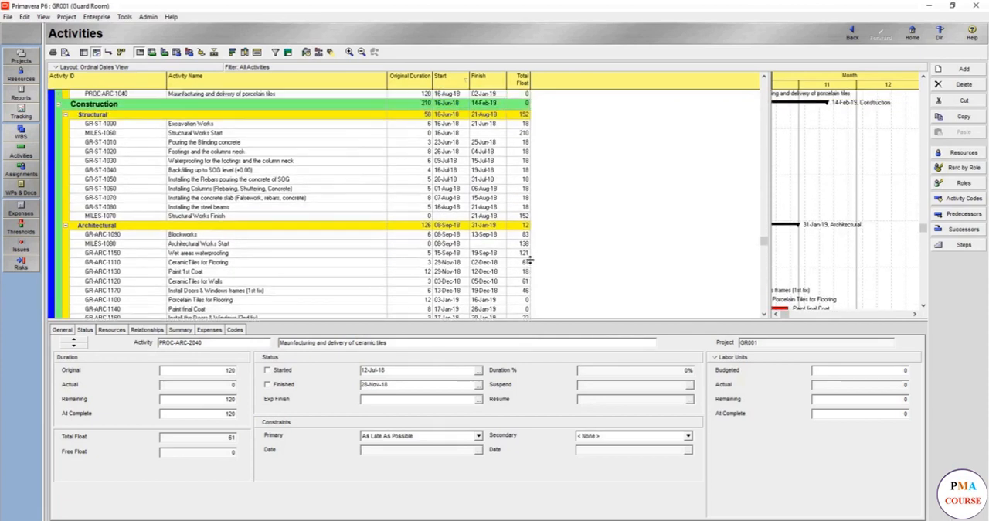
scroll(532, 266, "down", 2)
scroll(398, 255, "down", 2)
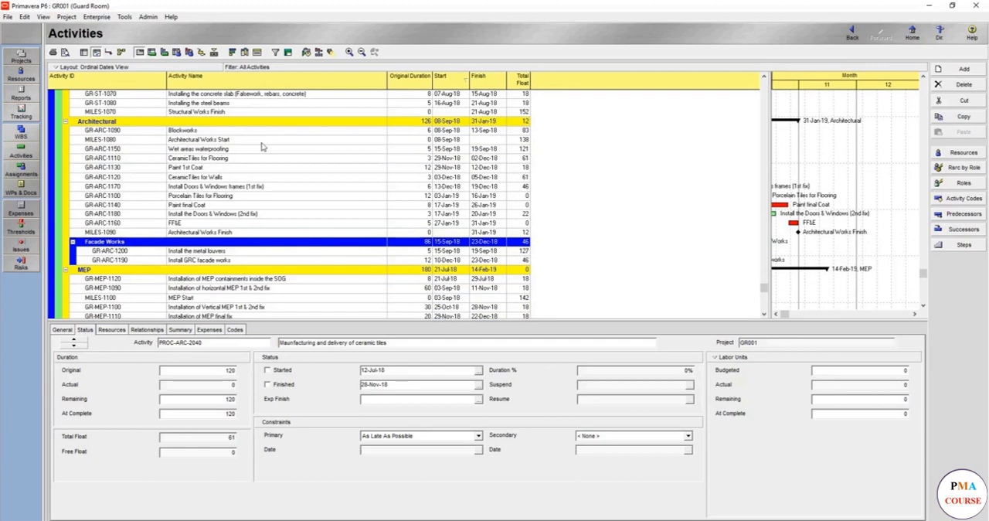
scroll(263, 147, "up", 5)
scroll(258, 120, "up", 1)
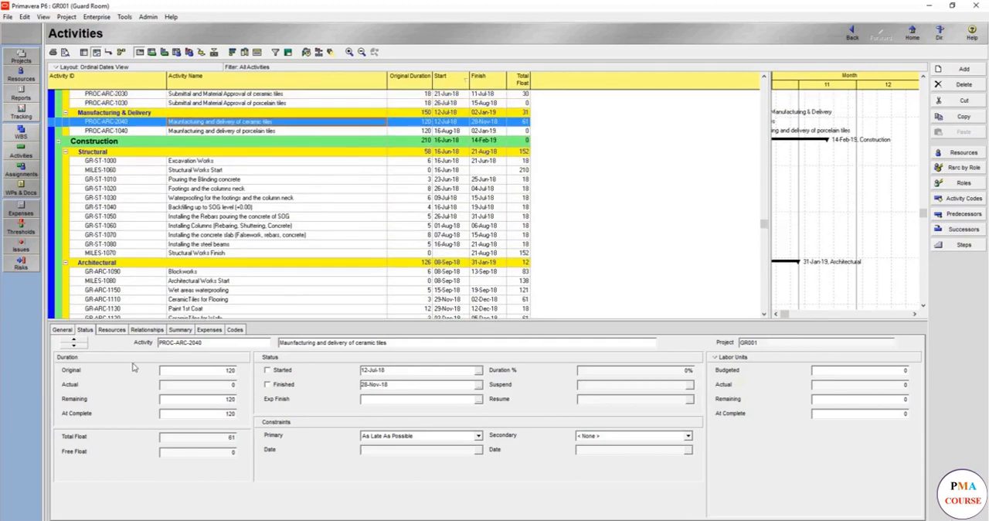
left_click(147, 330)
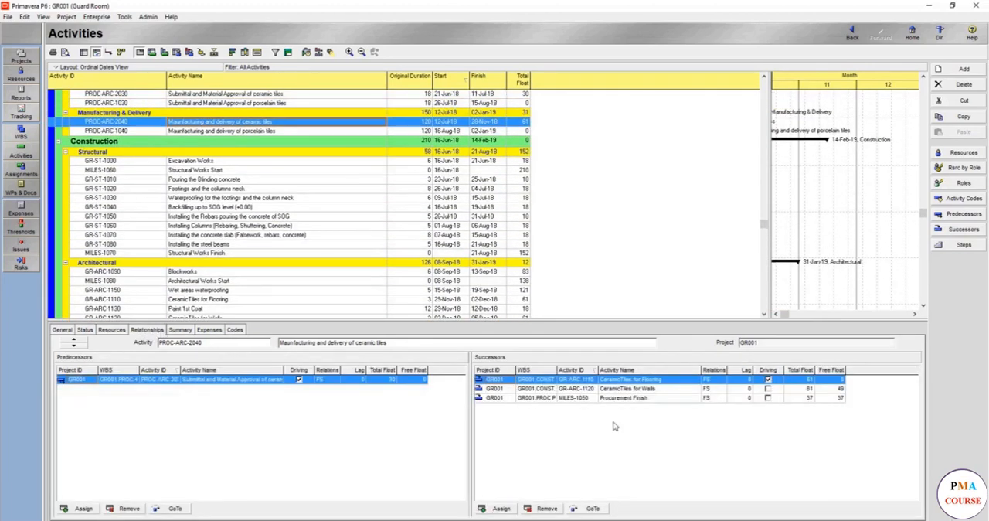
- Set the original duration of the ceramic tiles manufacturing and delivery activity to 100 and reschedule the project
left_click(831, 389)
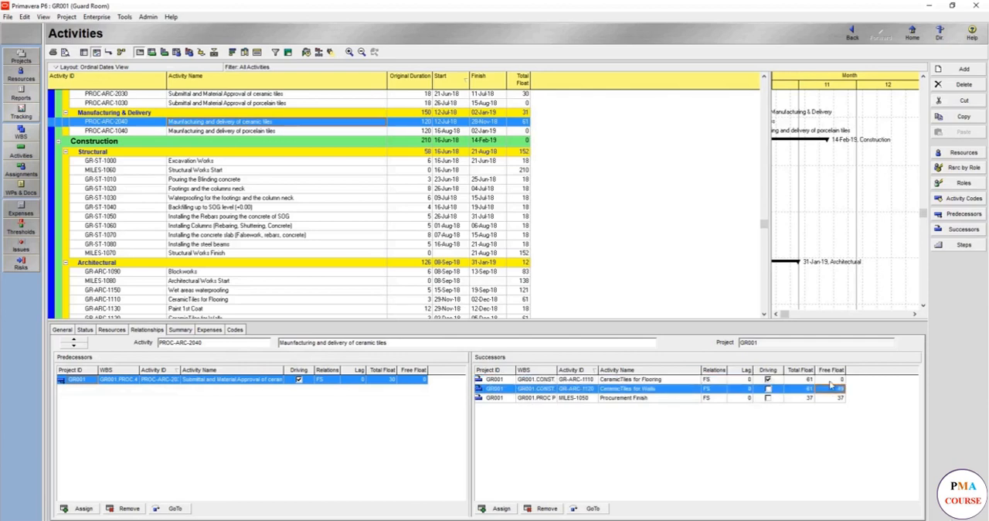
left_click(831, 381)
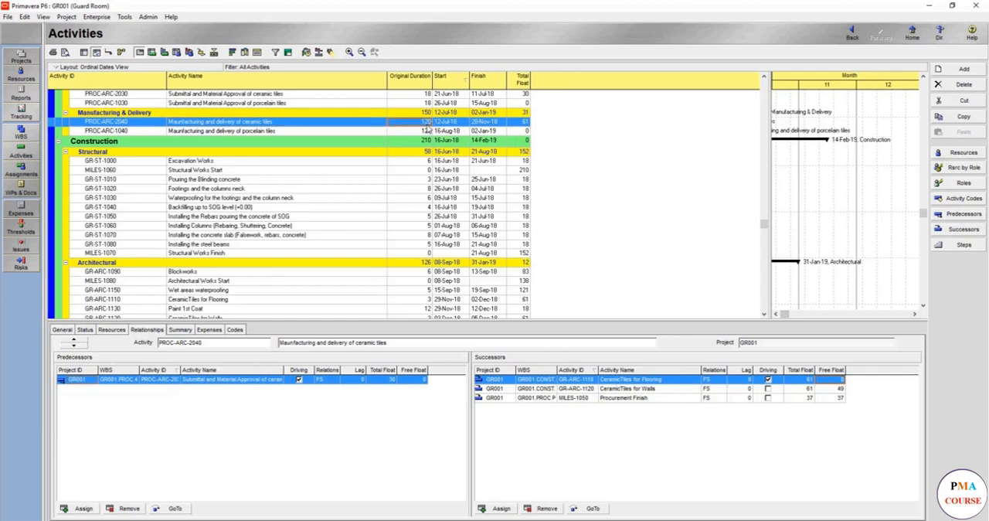
type("100")
key("Return")
left_click(305, 52)
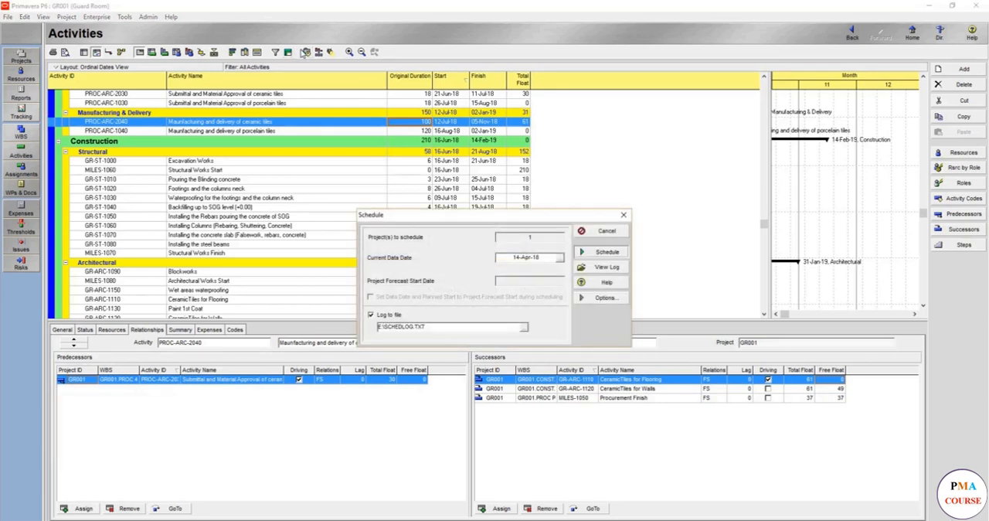
key("Return")
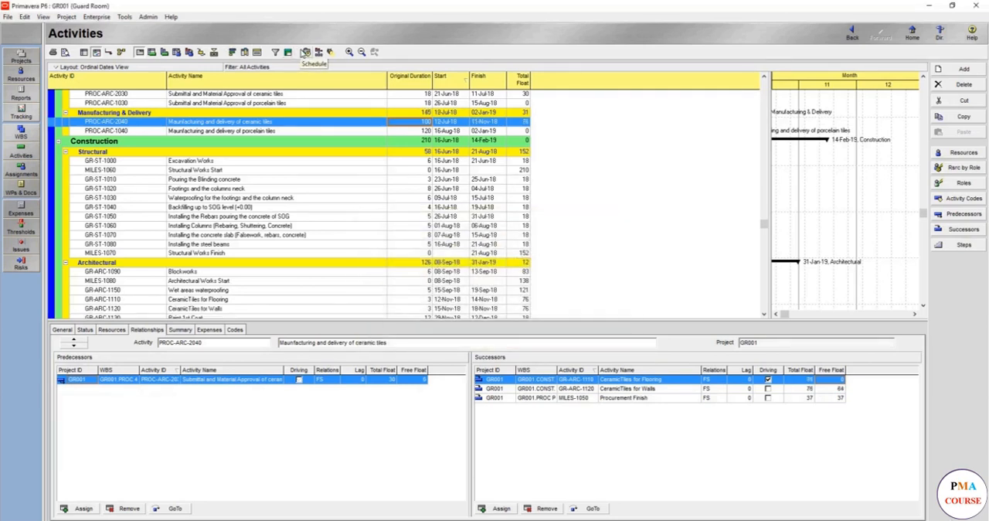
- Shorten the original duration of the ceramic tiles delivery activity to 20 and reschedule the project
left_click(415, 124)
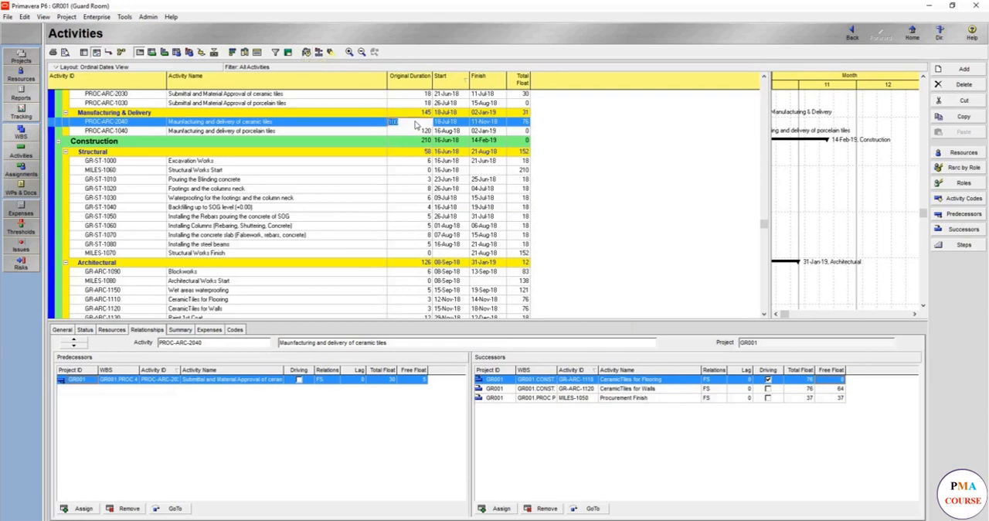
type("20")
key("Return")
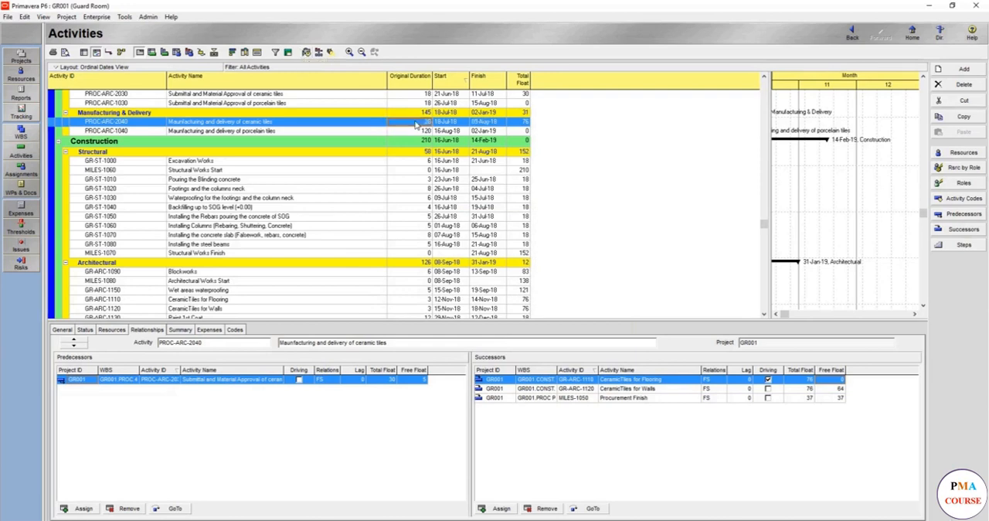
left_click(307, 54)
key("Return")
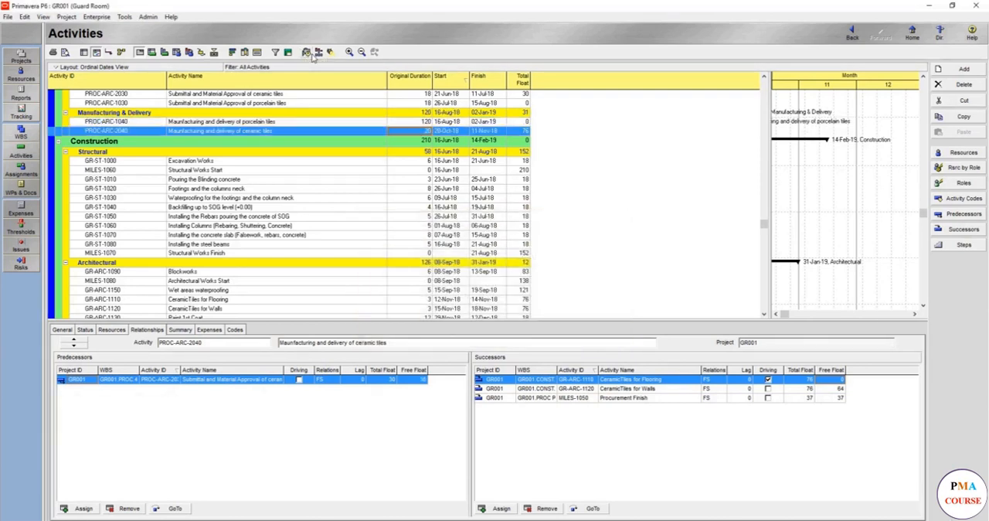
- Reduce the original duration of the ceramic tiles delivery activity to 1 and recalculate the schedule
left_click(416, 132)
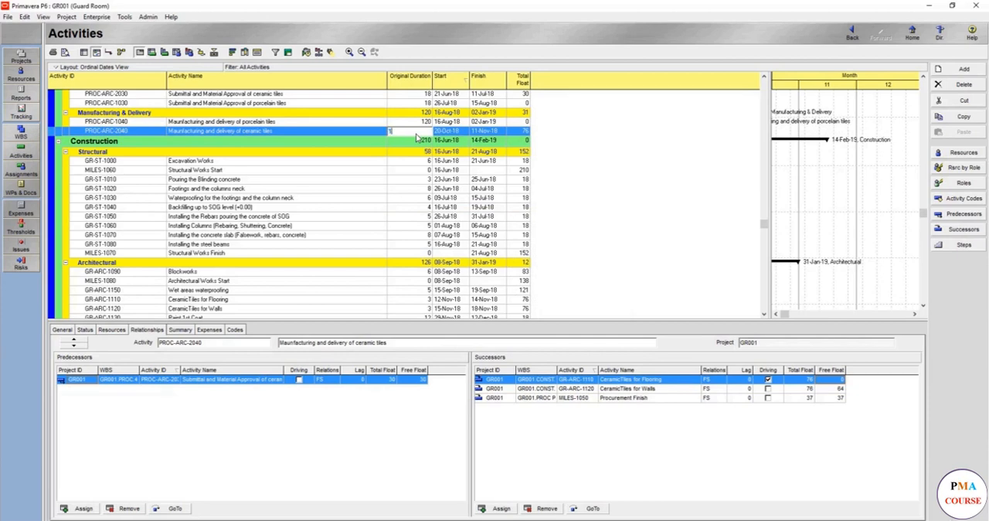
type("1")
key("Return")
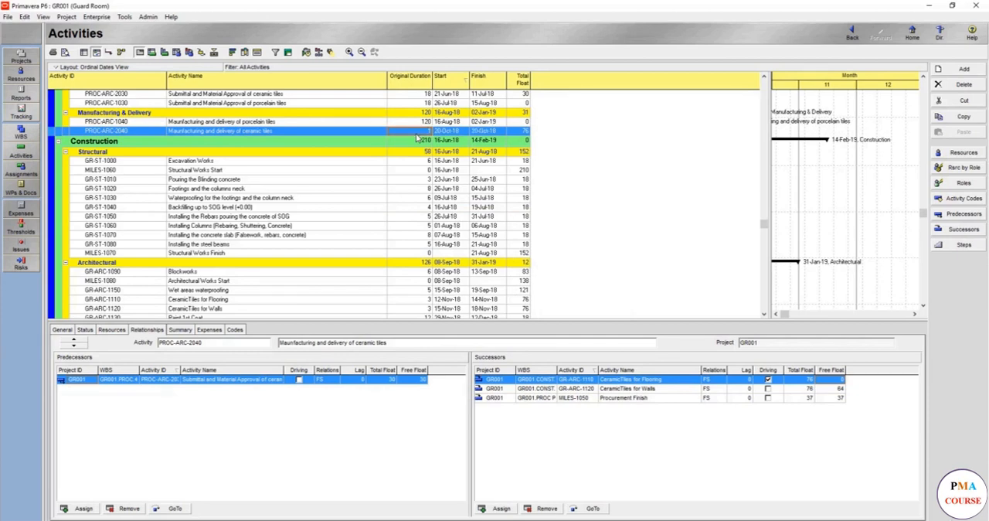
left_click(306, 52)
key("Return")
- Examine the driving predecessors of the ceramic tiles for flooring activity, including the horizontal MEP installation
scroll(385, 231, "down", 4)
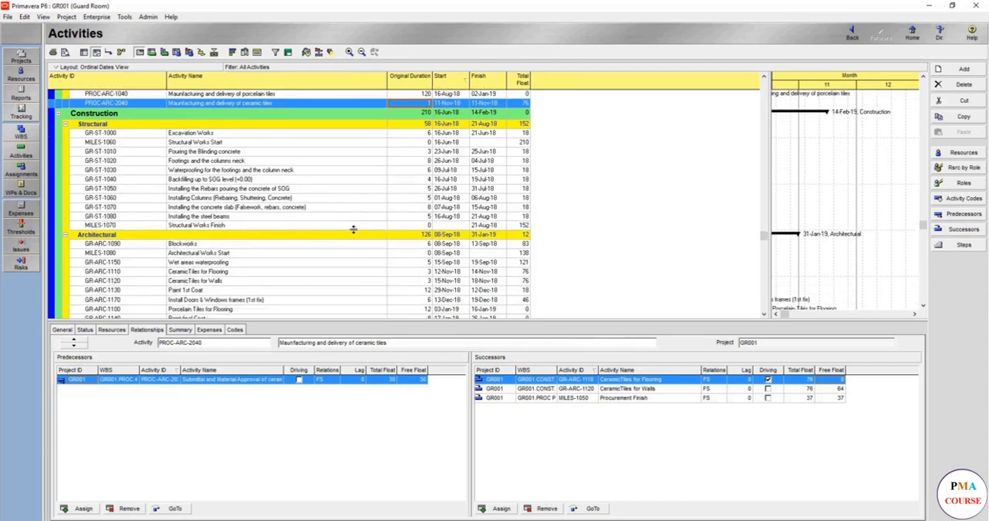
scroll(217, 267, "down", 1)
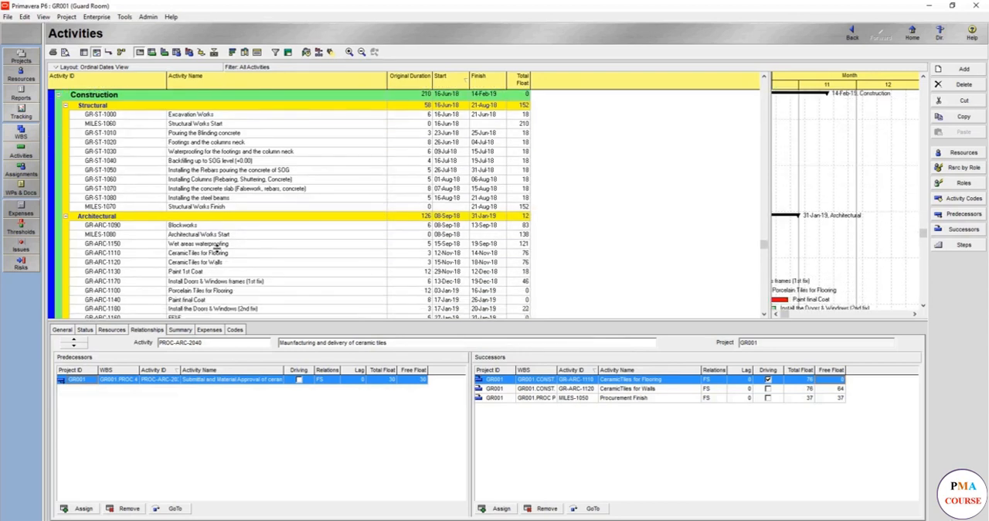
left_click(222, 253)
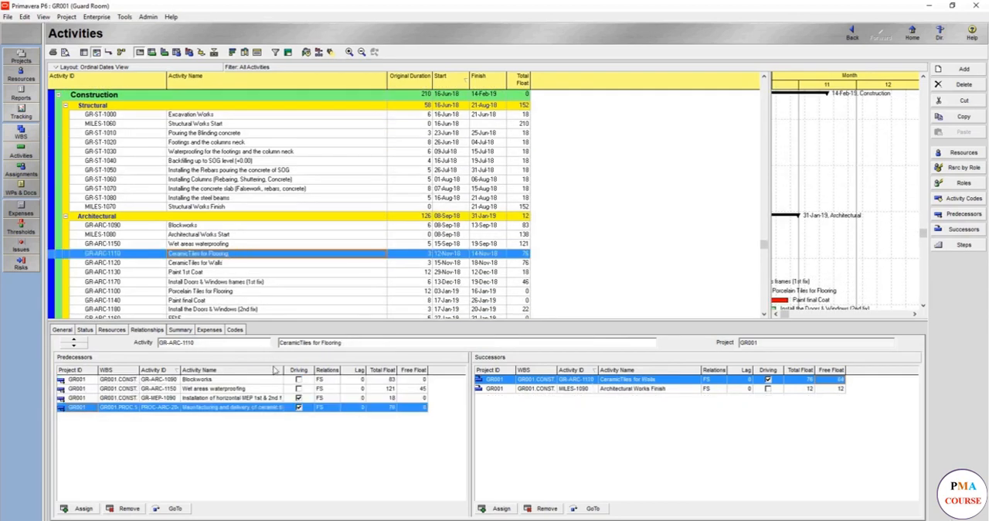
left_click(270, 398)
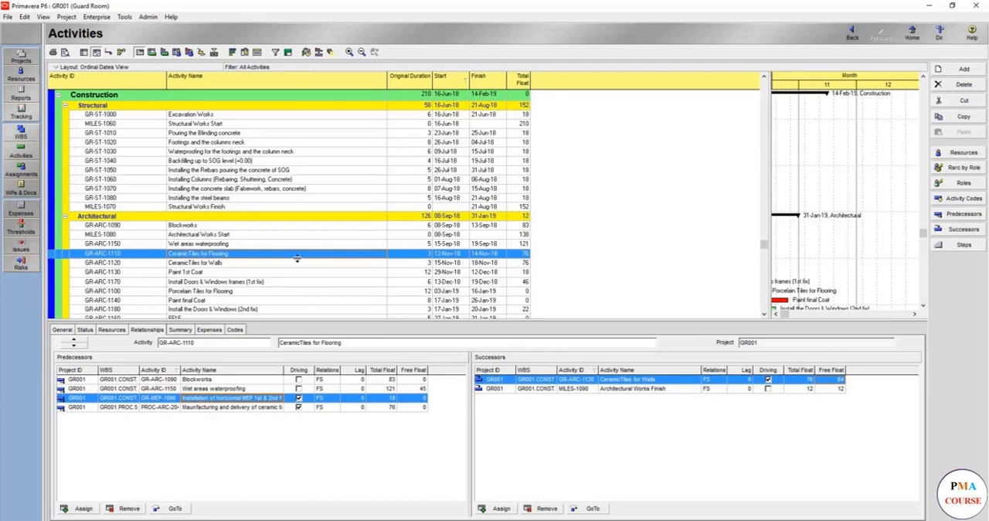
- Set the primary constraint of the ceramic tiles delivery activity to None, reschedule the project and check its relationship floats
scroll(332, 240, "up", 2)
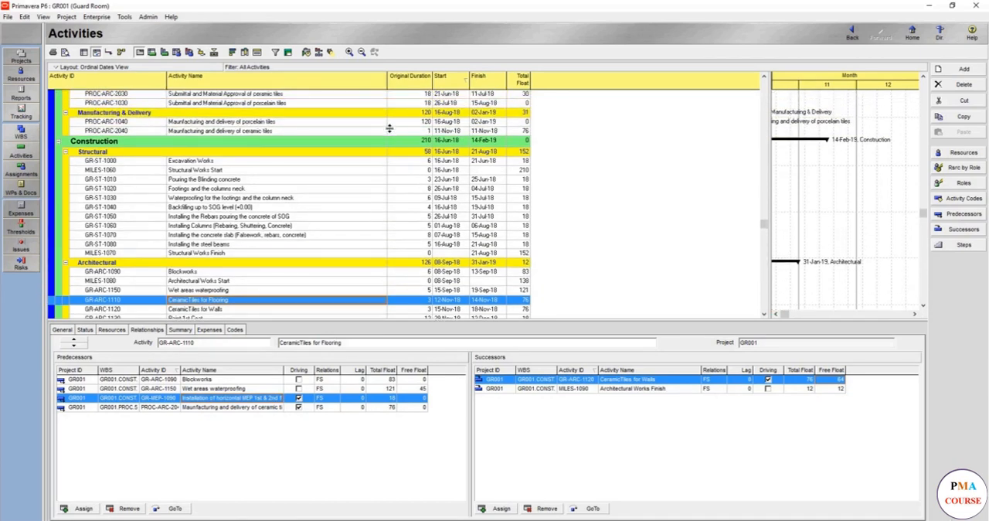
left_click(394, 132)
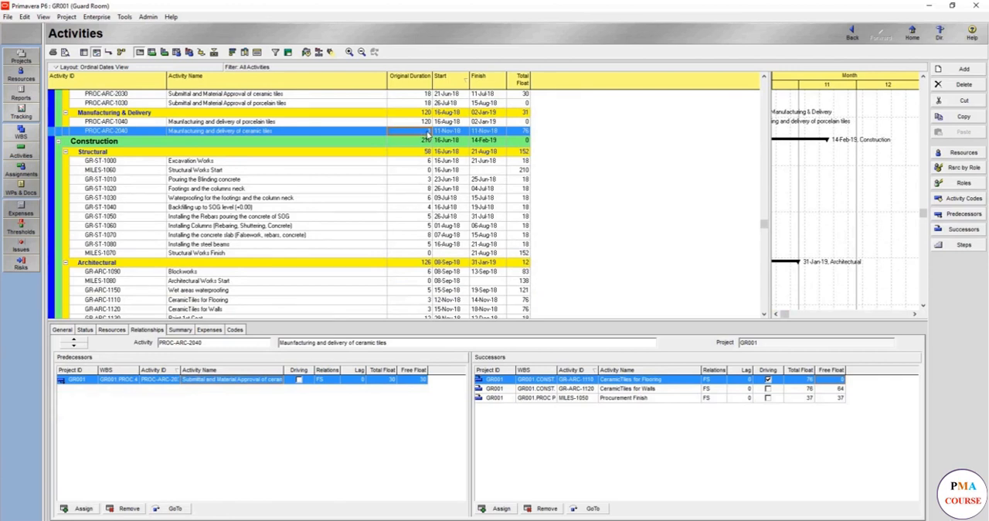
left_click(85, 330)
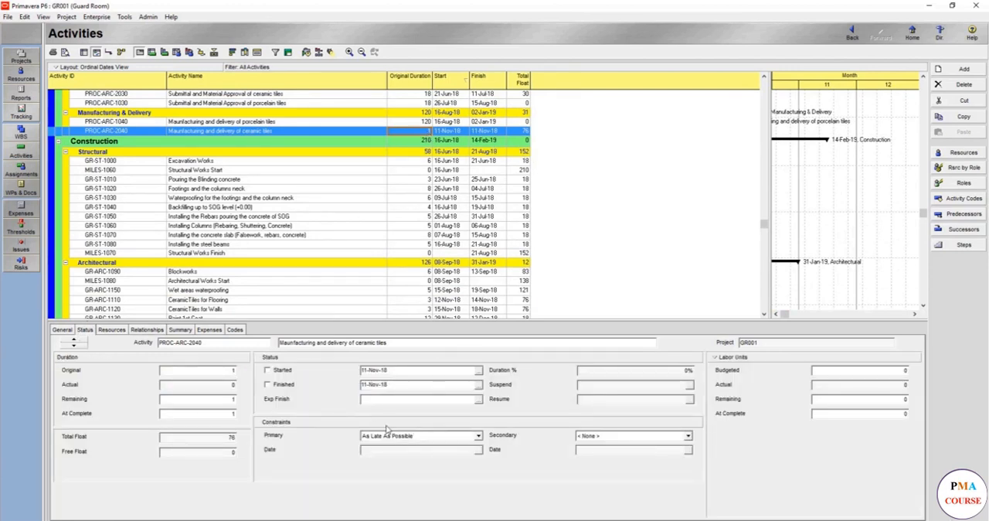
left_click(408, 436)
scroll(408, 443, "up", 1)
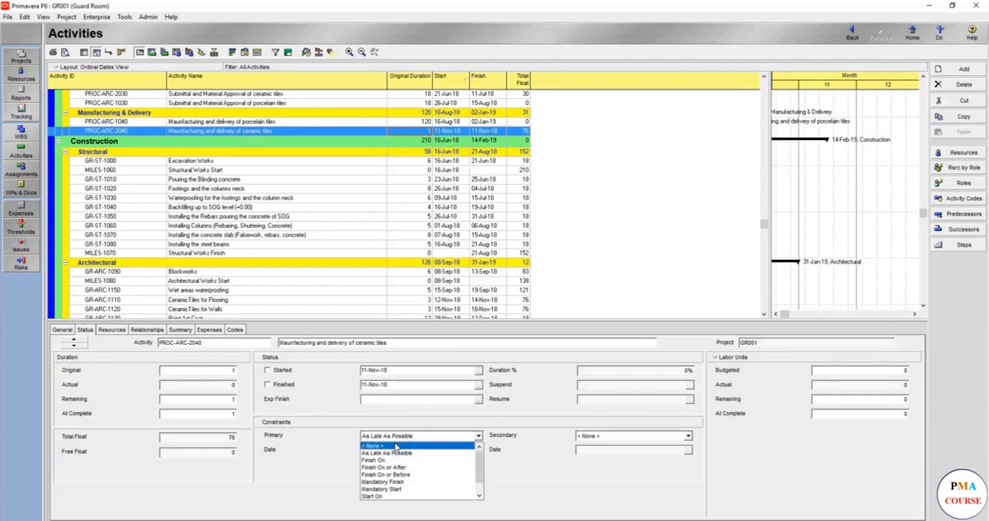
left_click(396, 446)
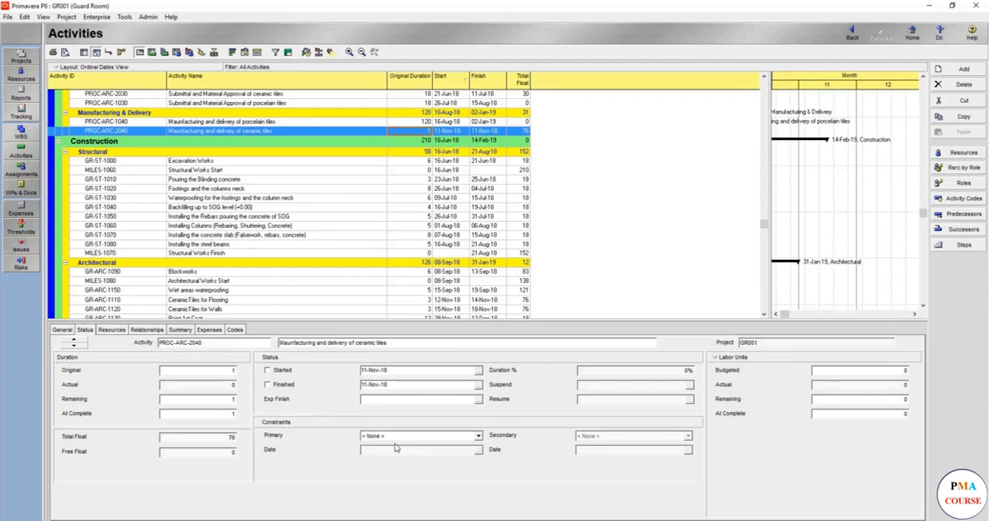
left_click(307, 52)
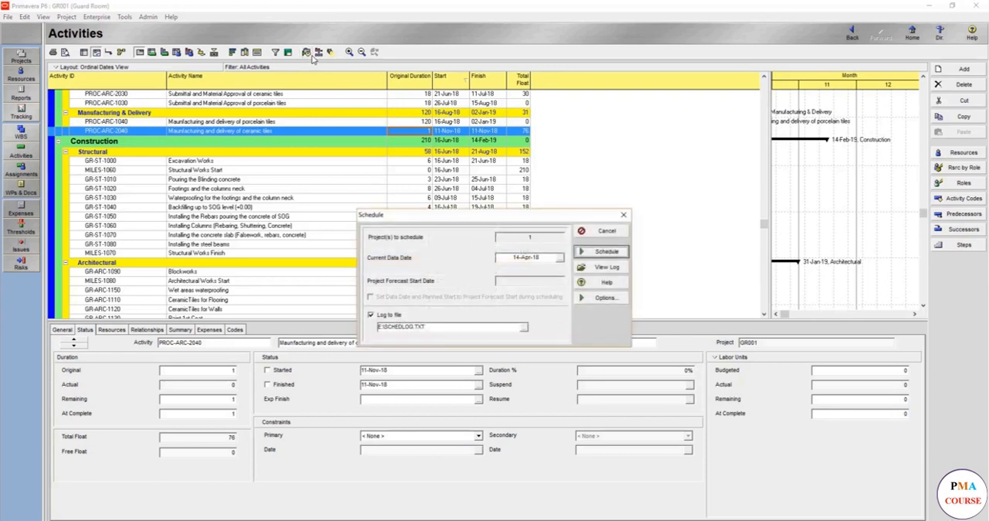
left_click(602, 252)
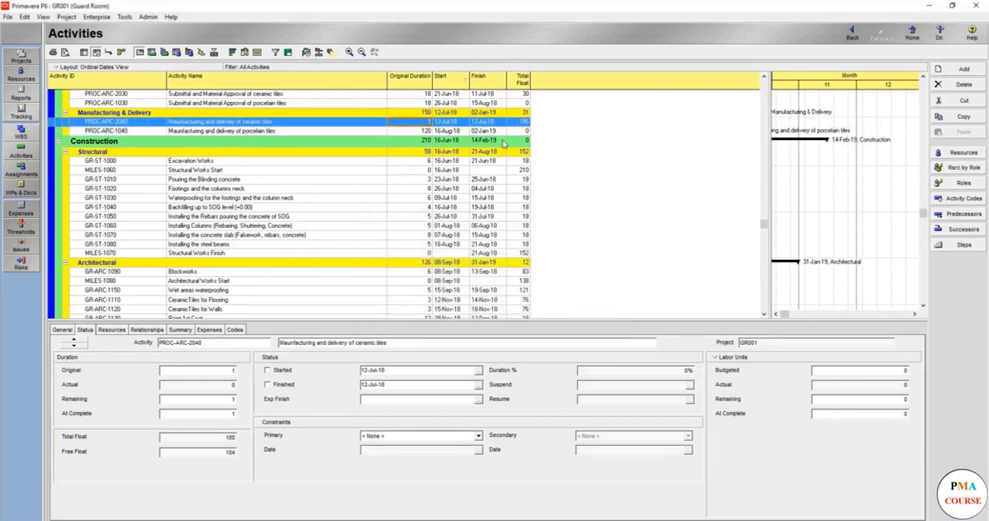
left_click(150, 330)
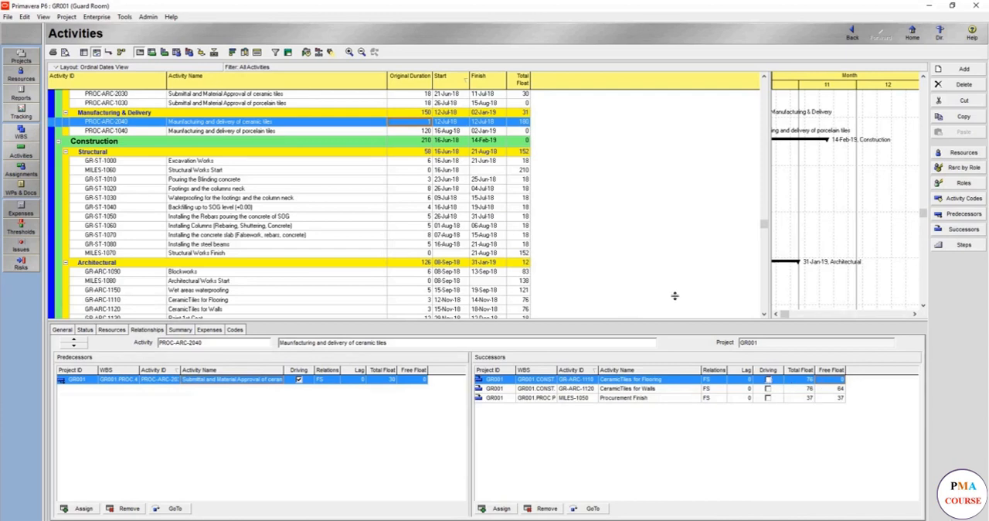
scroll(348, 154, "down", 1)
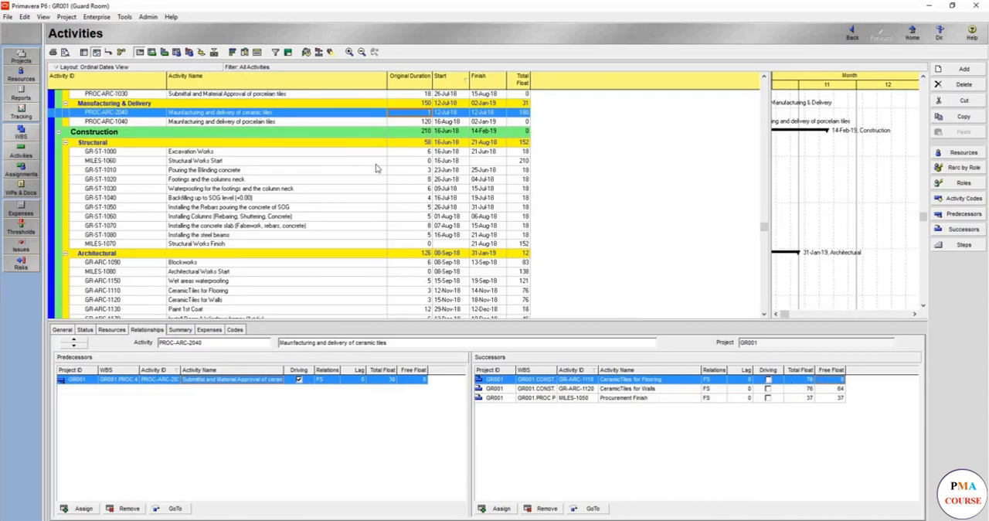
- Reapply As Late As Possible as the primary constraint of the ceramic tiles delivery activity and reschedule the project
left_click(67, 331)
left_click(102, 331)
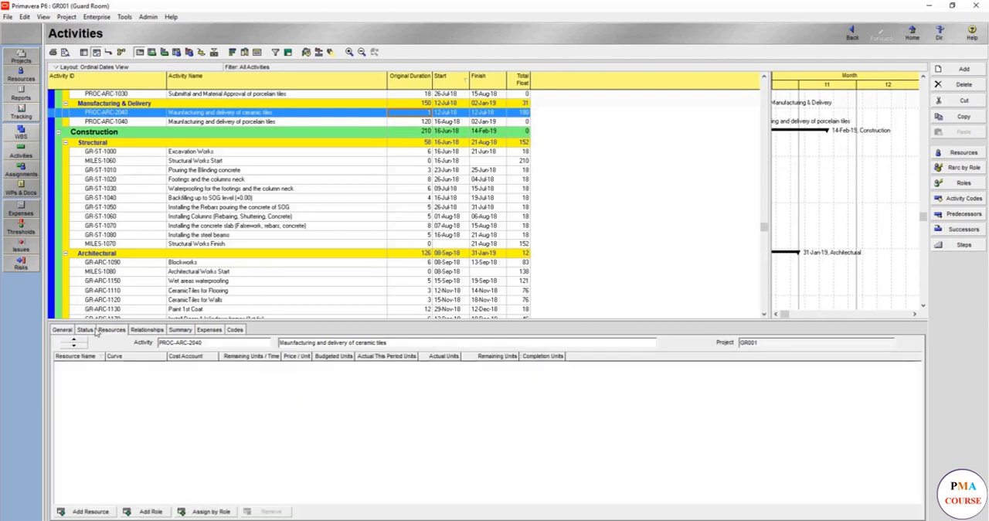
left_click(89, 330)
left_click(439, 438)
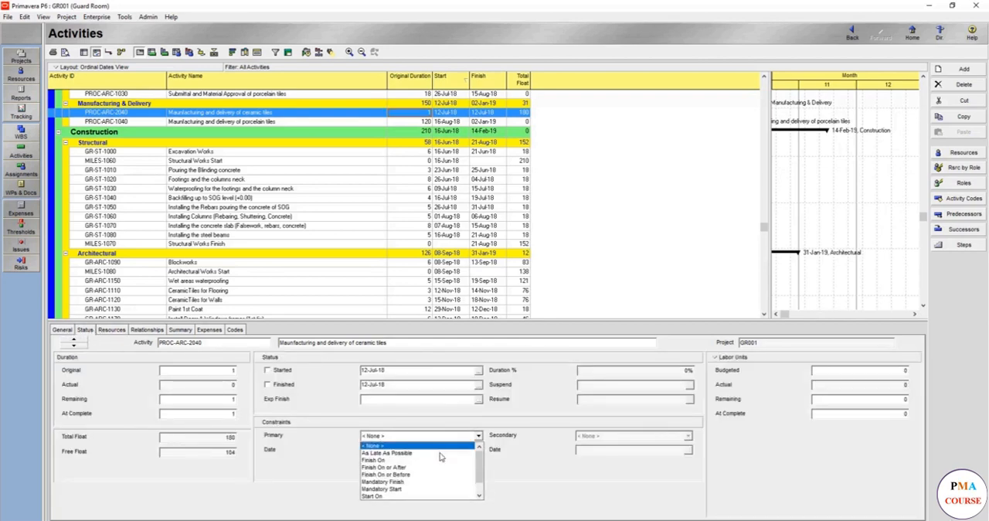
left_click(432, 452)
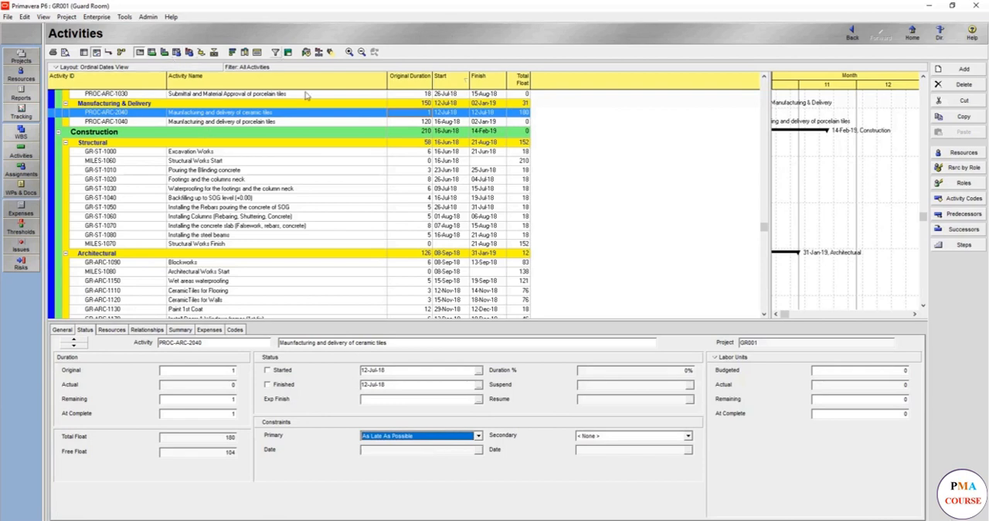
left_click(306, 52)
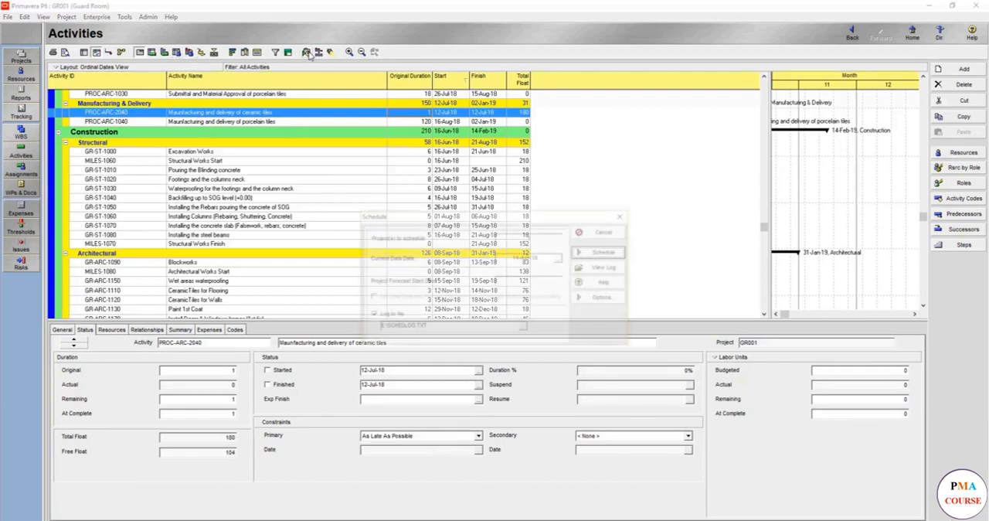
key("Return")
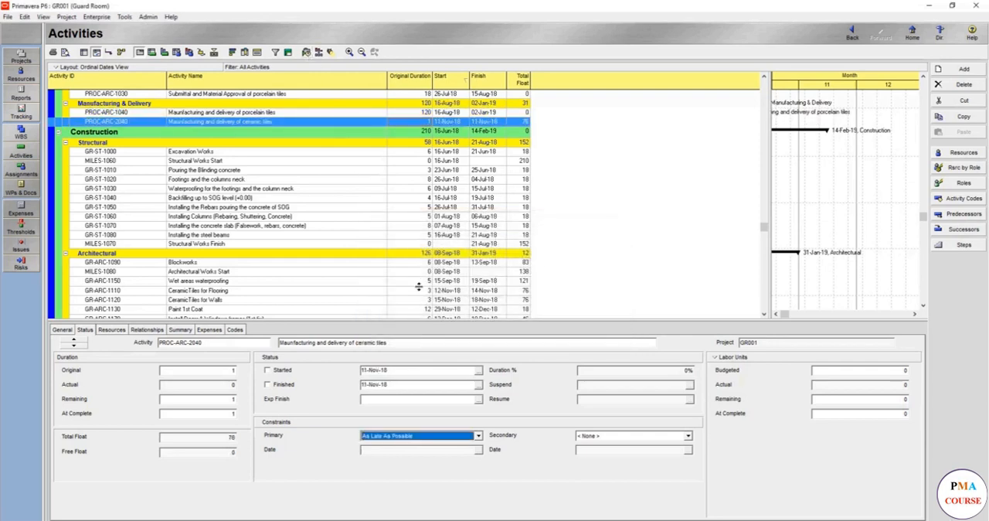
- Set the original duration of the ceramic tiles manufacturing and delivery activity to 120
left_click(412, 292)
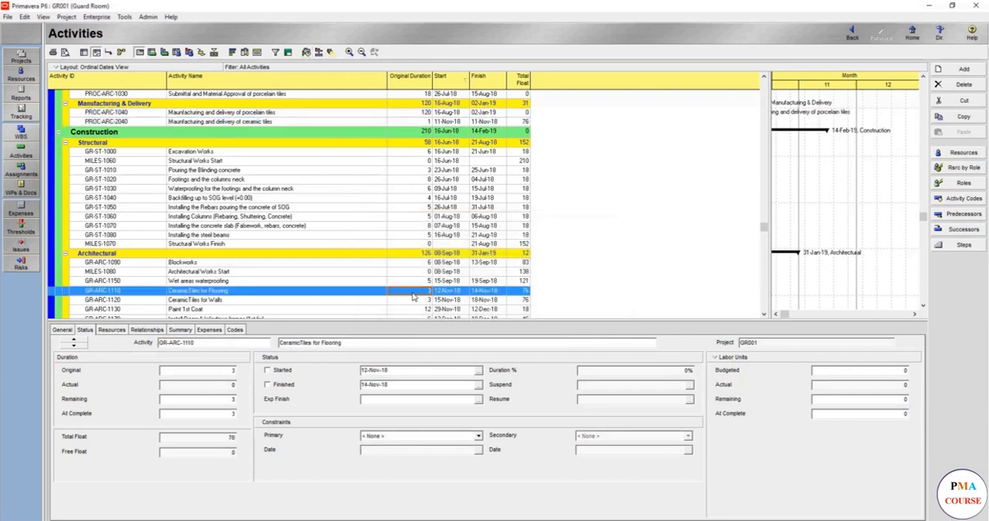
left_click(429, 122)
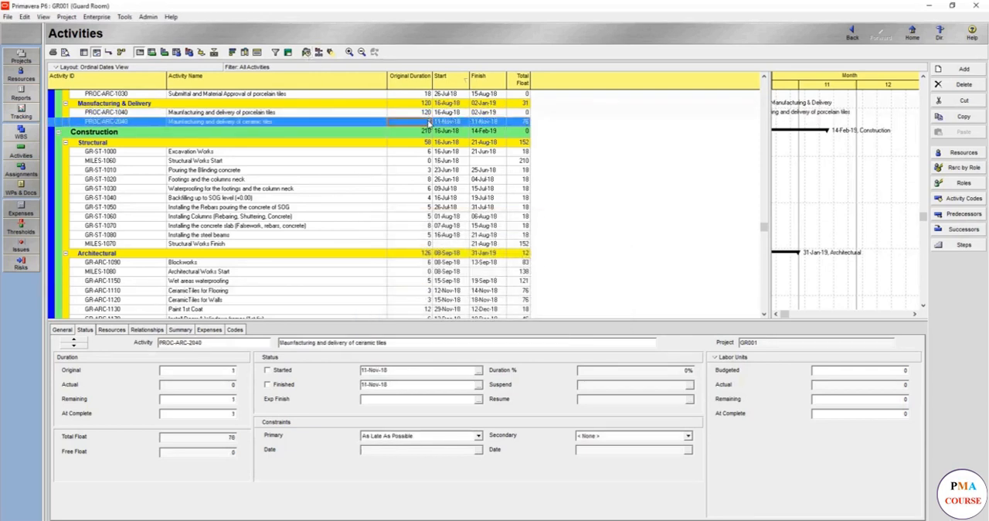
type("120")
key("Return")
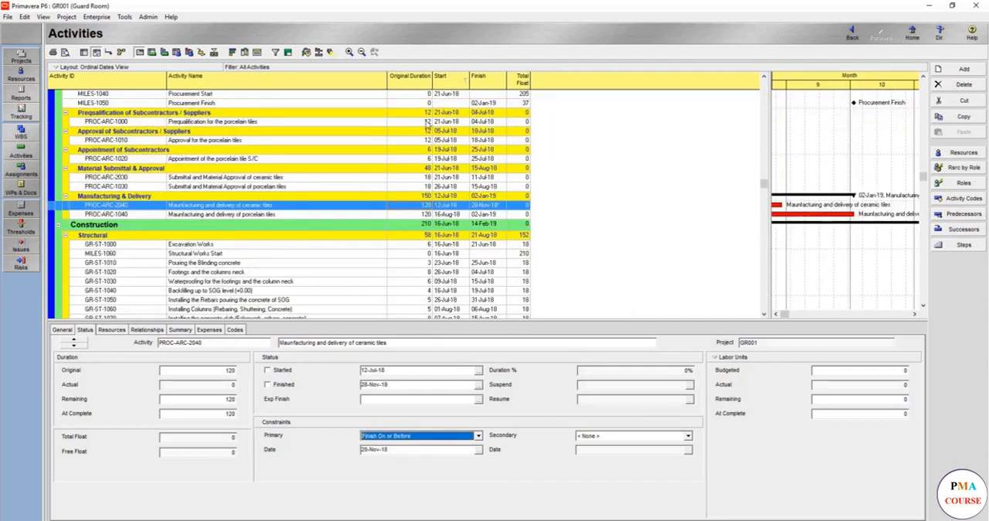
- Change the primary constraint of the ceramic tiles delivery activity to Mandatory Finish and reschedule the project
left_click(478, 436)
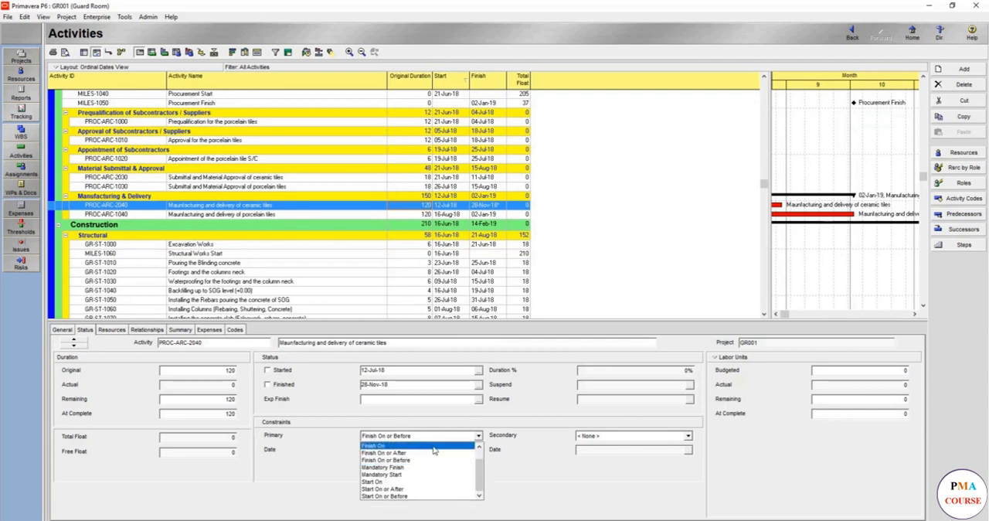
left_click(414, 469)
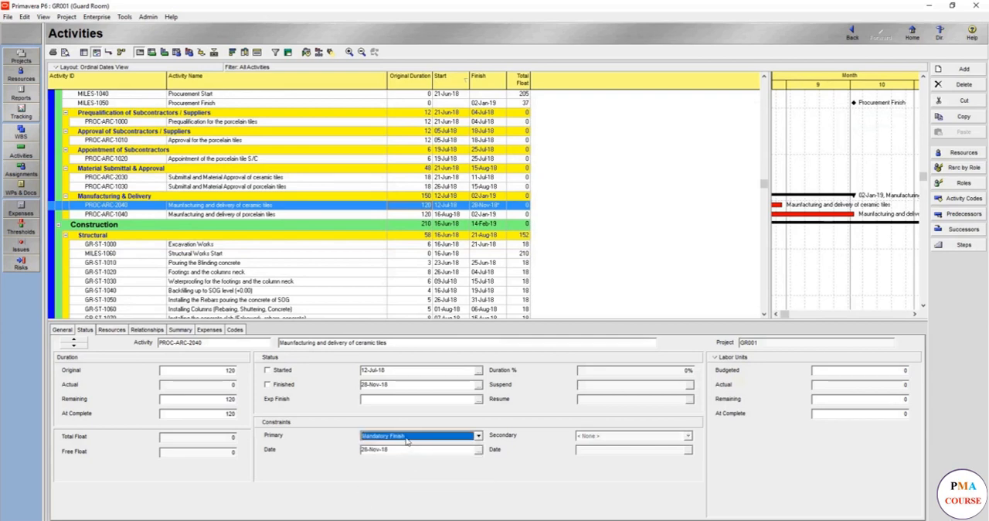
left_click(305, 52)
left_click(610, 250)
- Set the Mandatory Finish constraint date of the ceramic tiles delivery activity to 28 August 2018
left_click(478, 450)
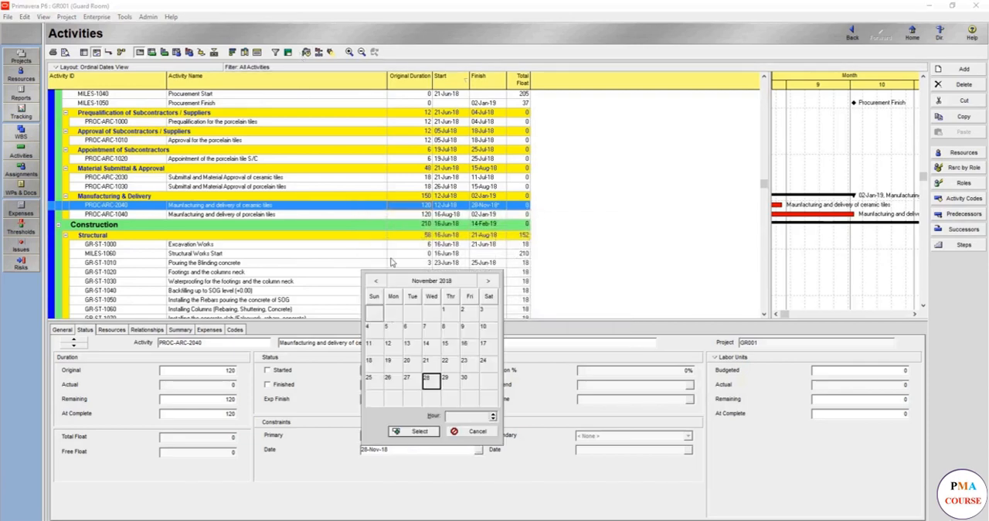
left_click(377, 281)
left_click(377, 280)
left_click(376, 280)
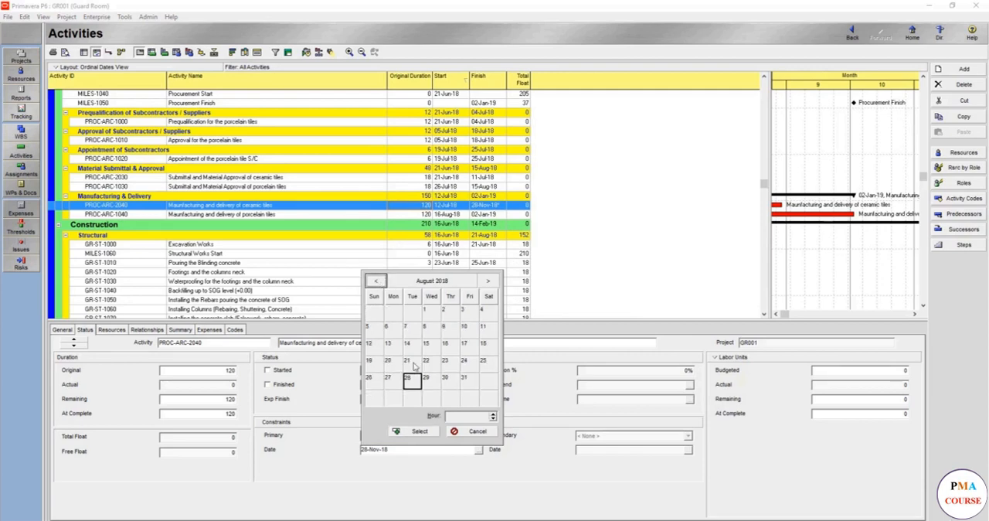
double_click(413, 382)
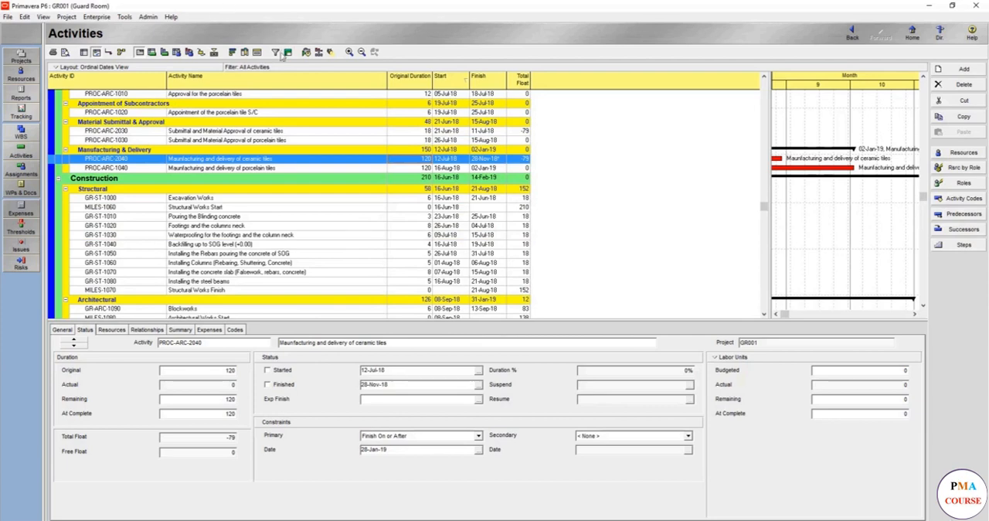
- Reschedule the project with the ceramic tiles delivery activity constrained to Finish On or After 28-Jan-19
left_click(305, 54)
key("Return")
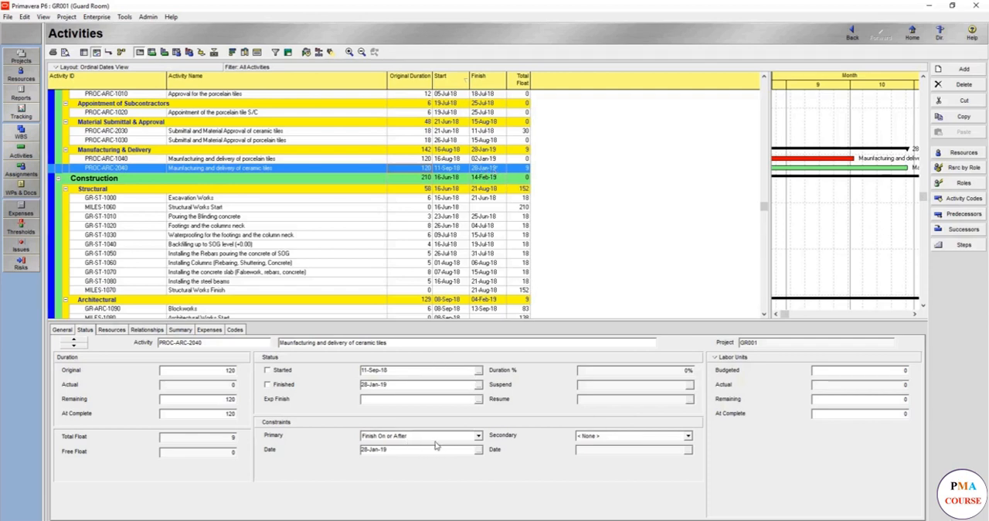
- Change the primary constraint of the ceramic tiles delivery activity to Finish On or Before and reschedule the project
left_click(479, 436)
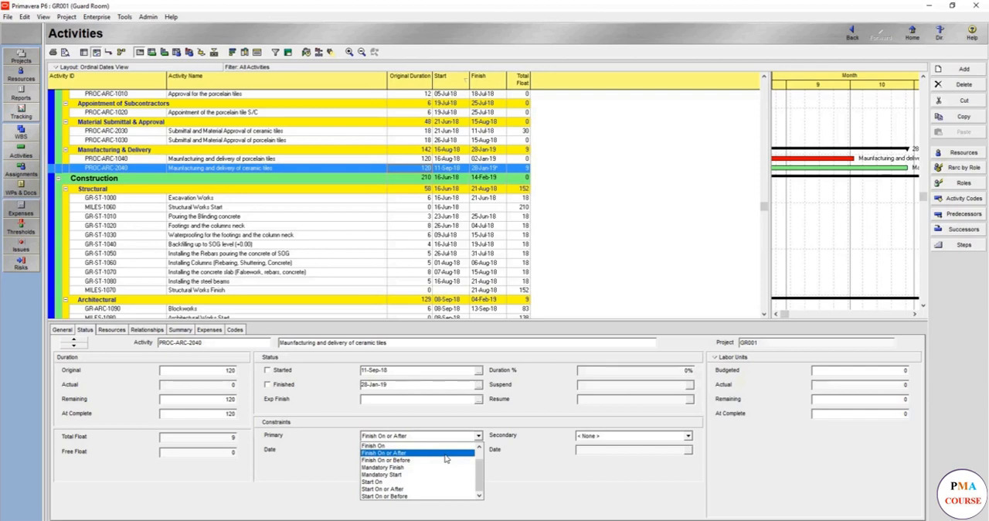
left_click(446, 460)
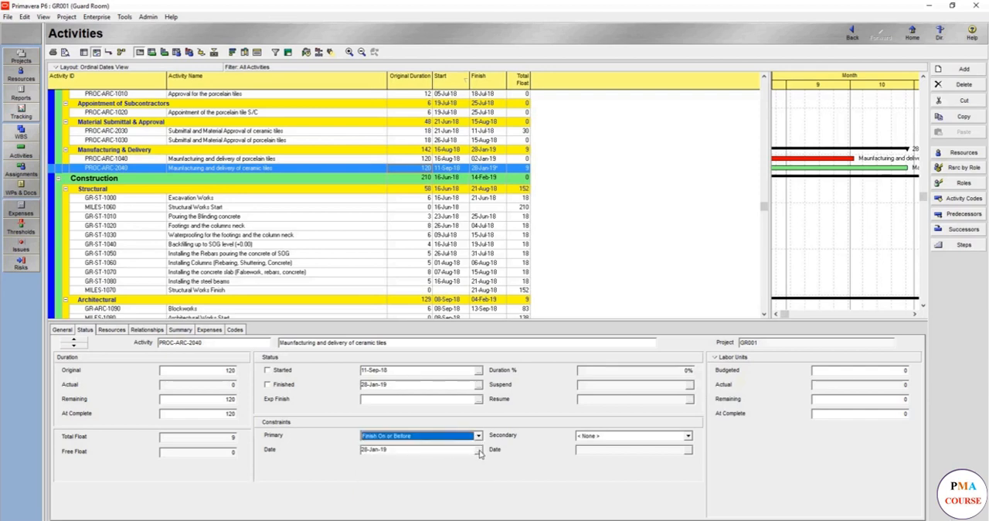
left_click(478, 451)
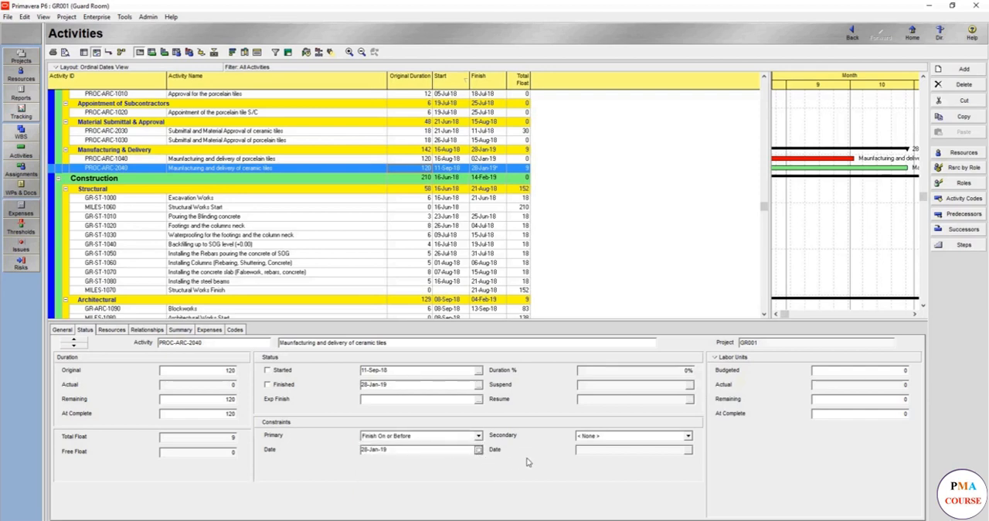
left_click(306, 52)
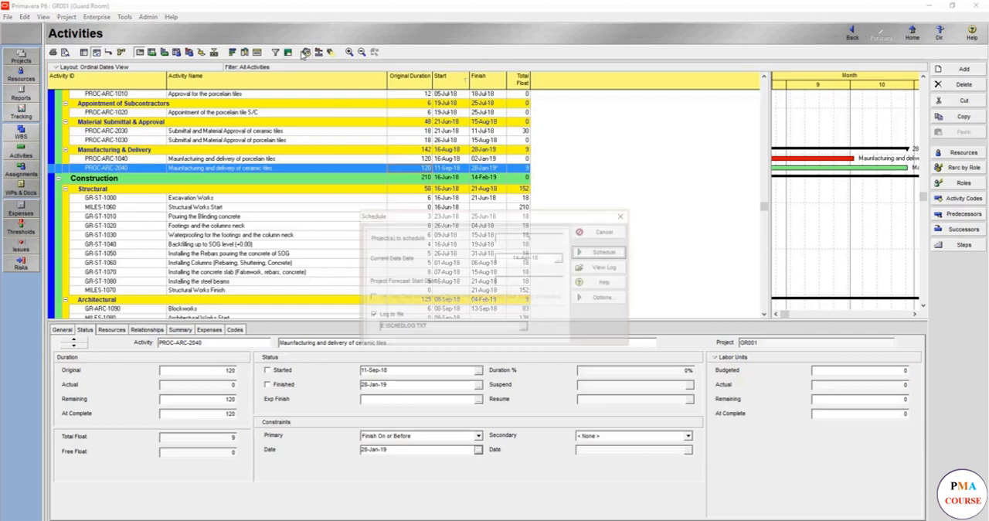
key("Return")
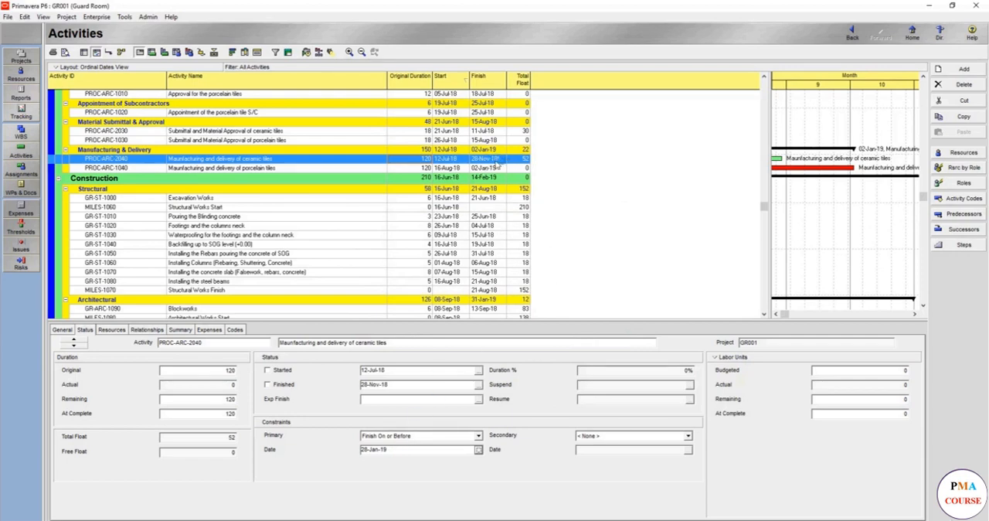
- Set the primary constraint of the ceramic tiles delivery activity to Finish On and reschedule the project
left_click(468, 437)
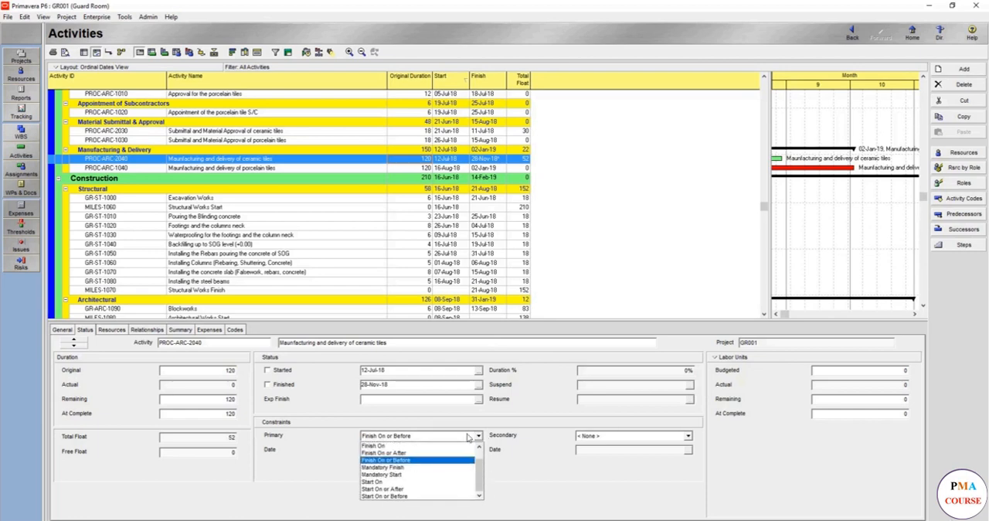
left_click(398, 446)
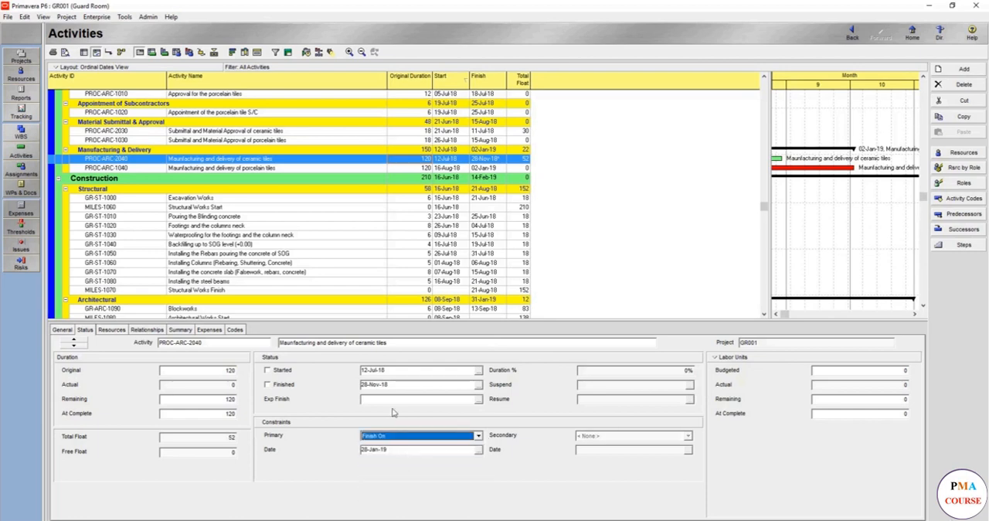
left_click(306, 52)
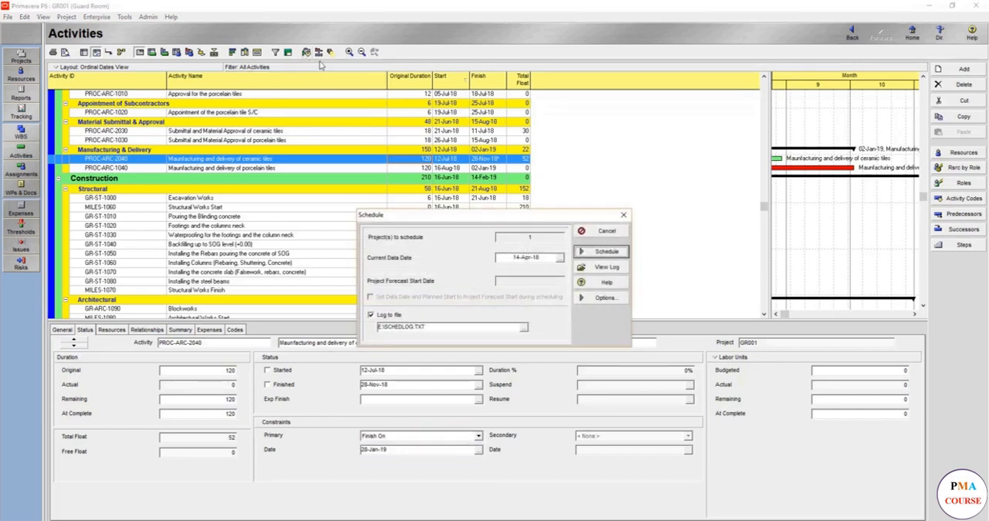
key("Return")
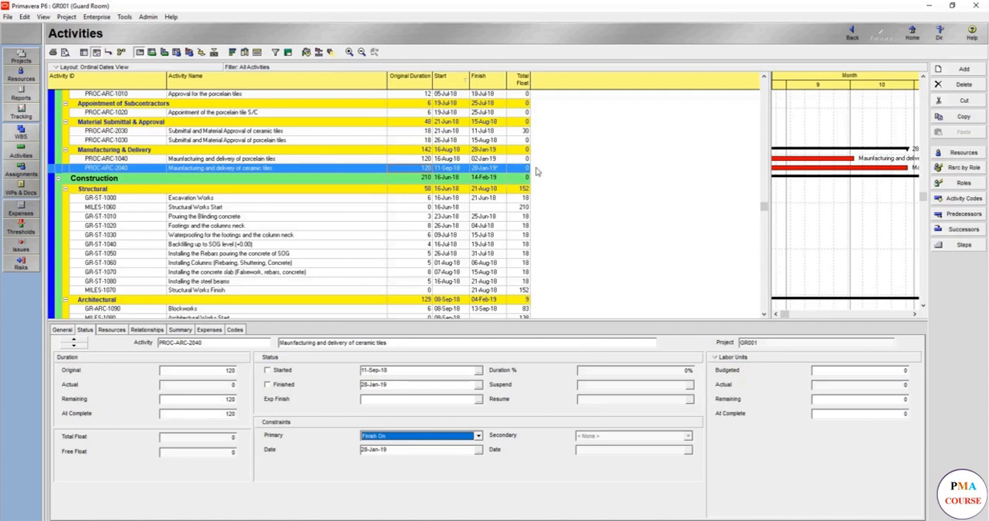
- Switch the ceramic tiles delivery activity's primary constraint to Mandatory Finish and reschedule the project
left_click(429, 437)
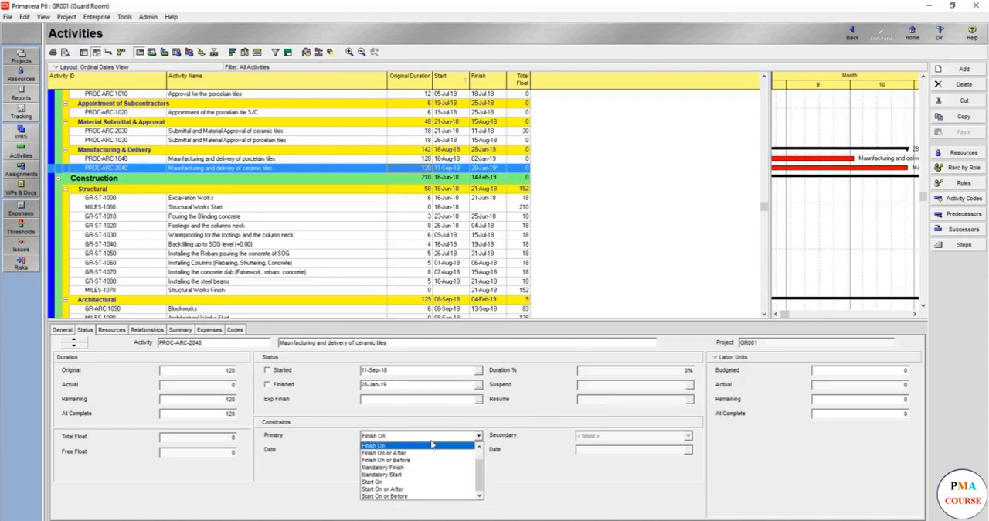
left_click(399, 475)
left_click(403, 438)
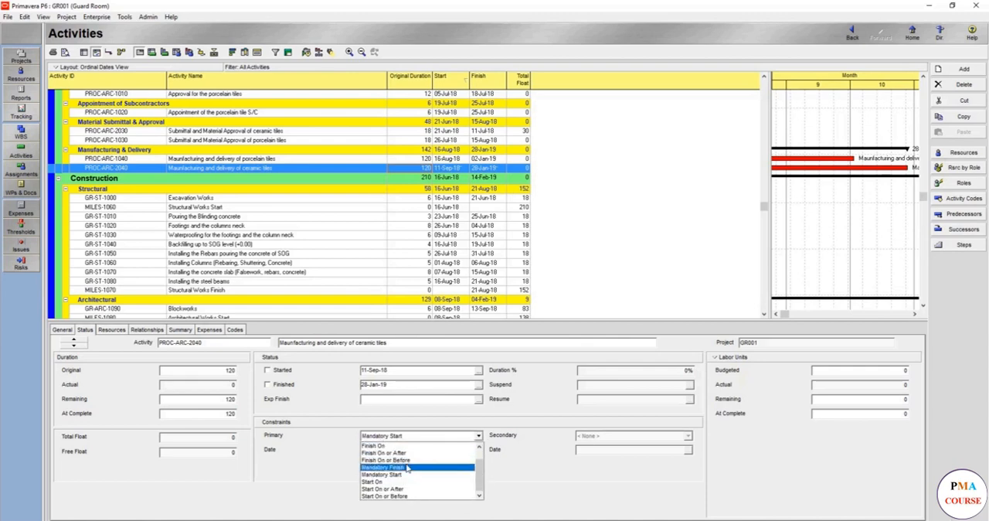
left_click(408, 468)
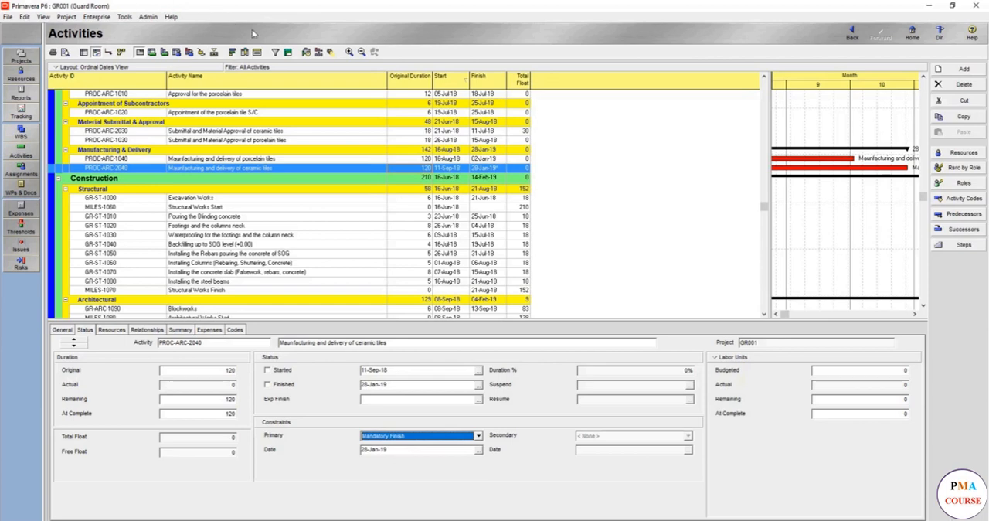
left_click(328, 52)
key("Return")
- Set the ceramic tiles delivery activity's primary constraint back to Finish On or After and reschedule the project
left_click(453, 437)
left_click(439, 454)
left_click(306, 52)
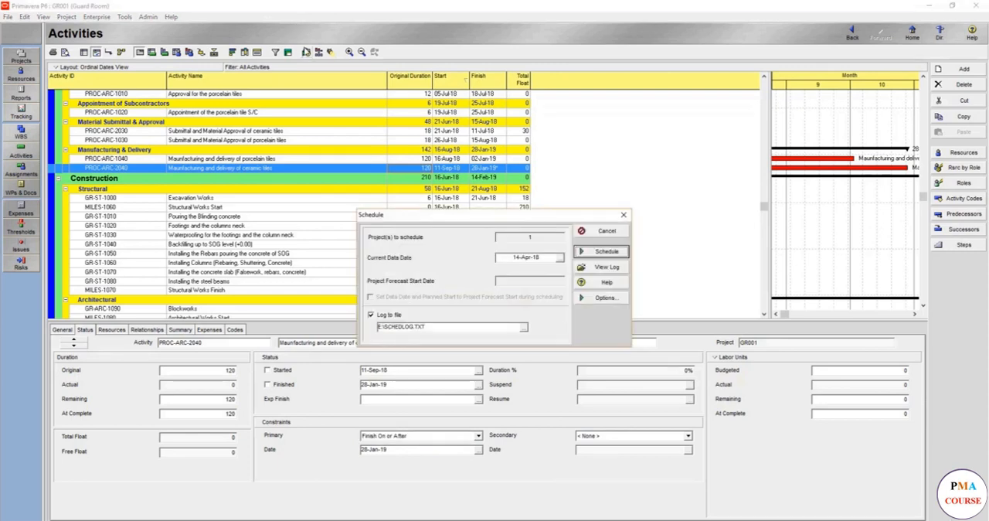
key("Return")
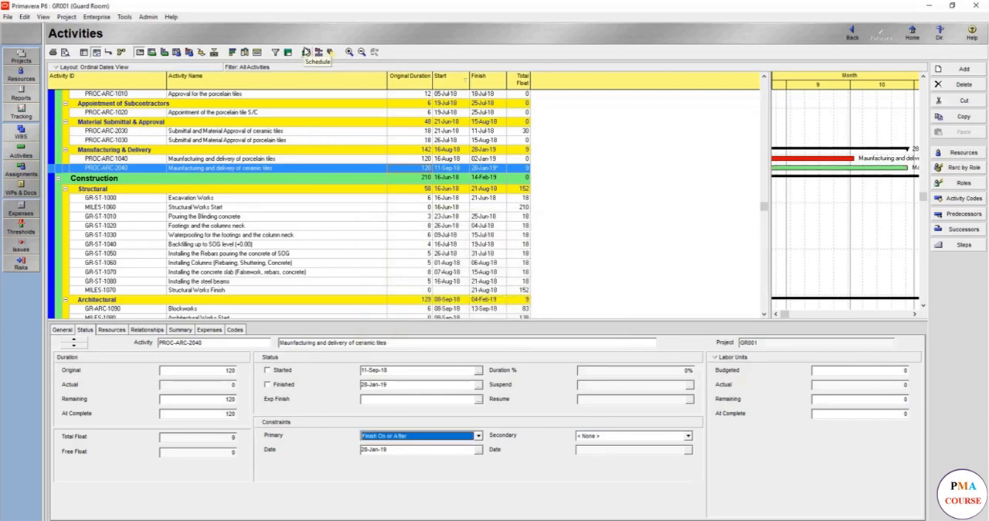